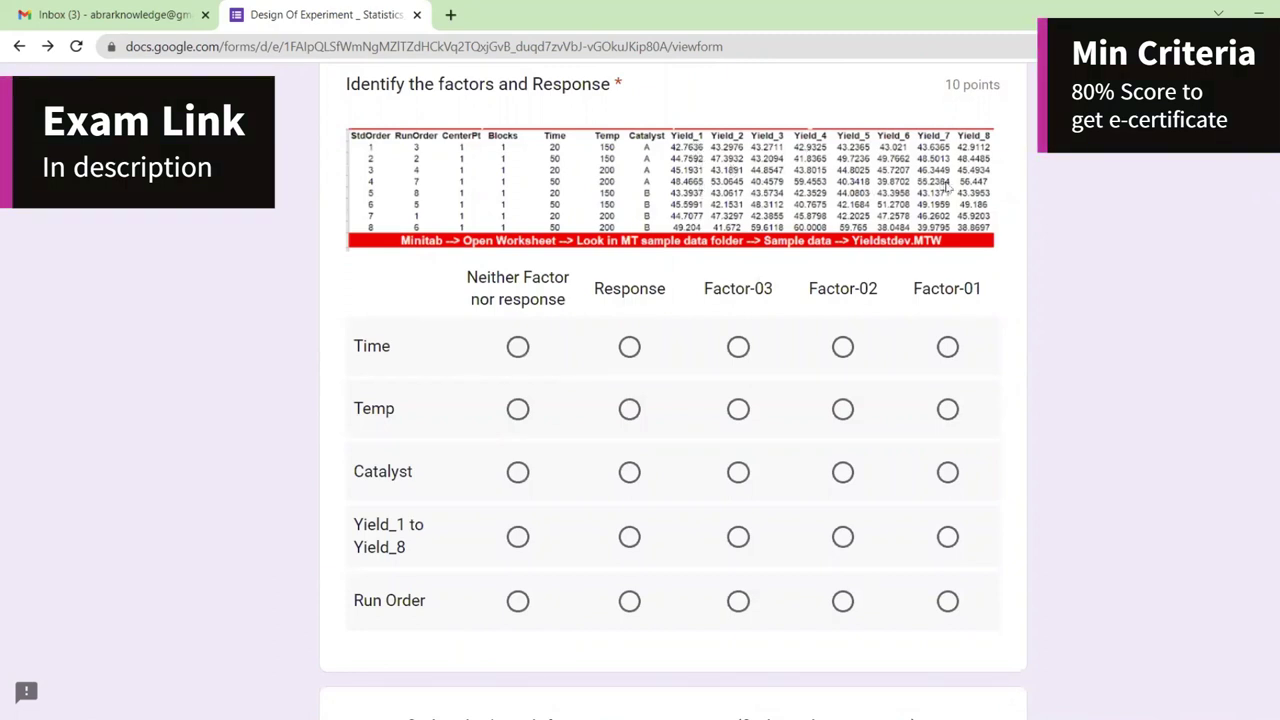
In the factors grid, mark Time Factor-01, Temp Factor-02, Catalyst Factor-03, Yield_1–Yield_8 Response, Run Order Neither
click(947, 347)
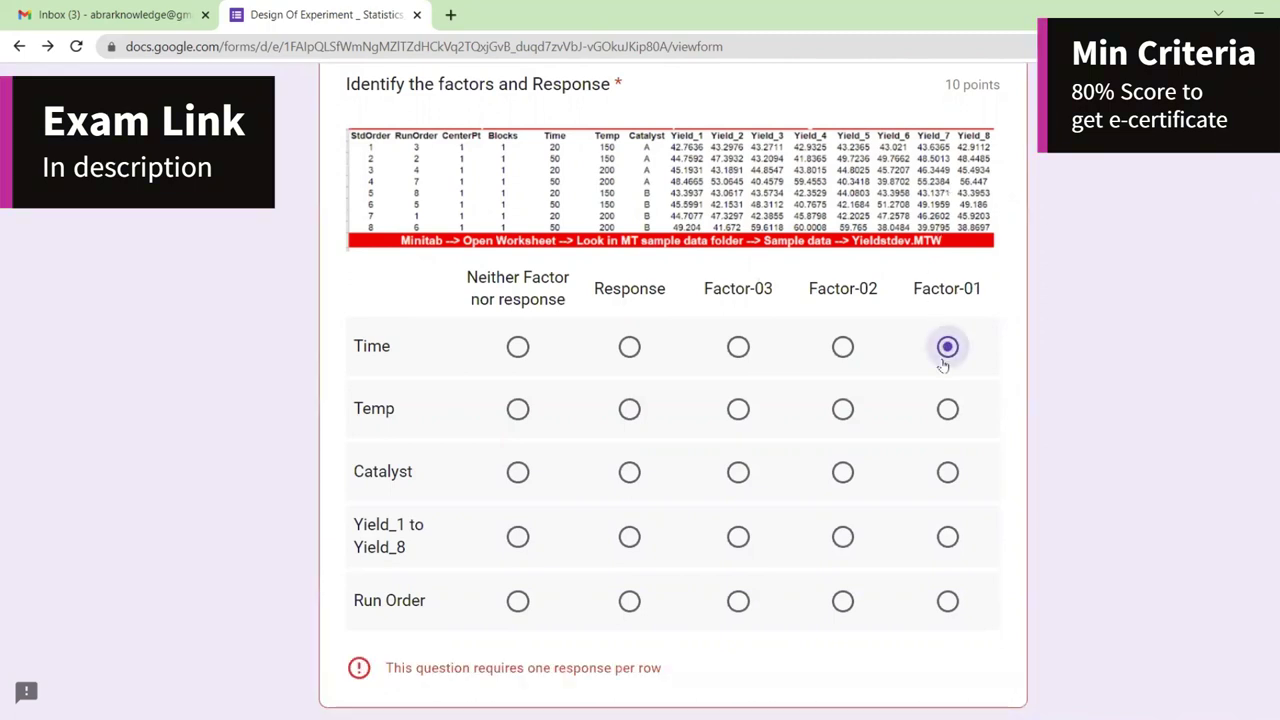
click(843, 409)
click(737, 472)
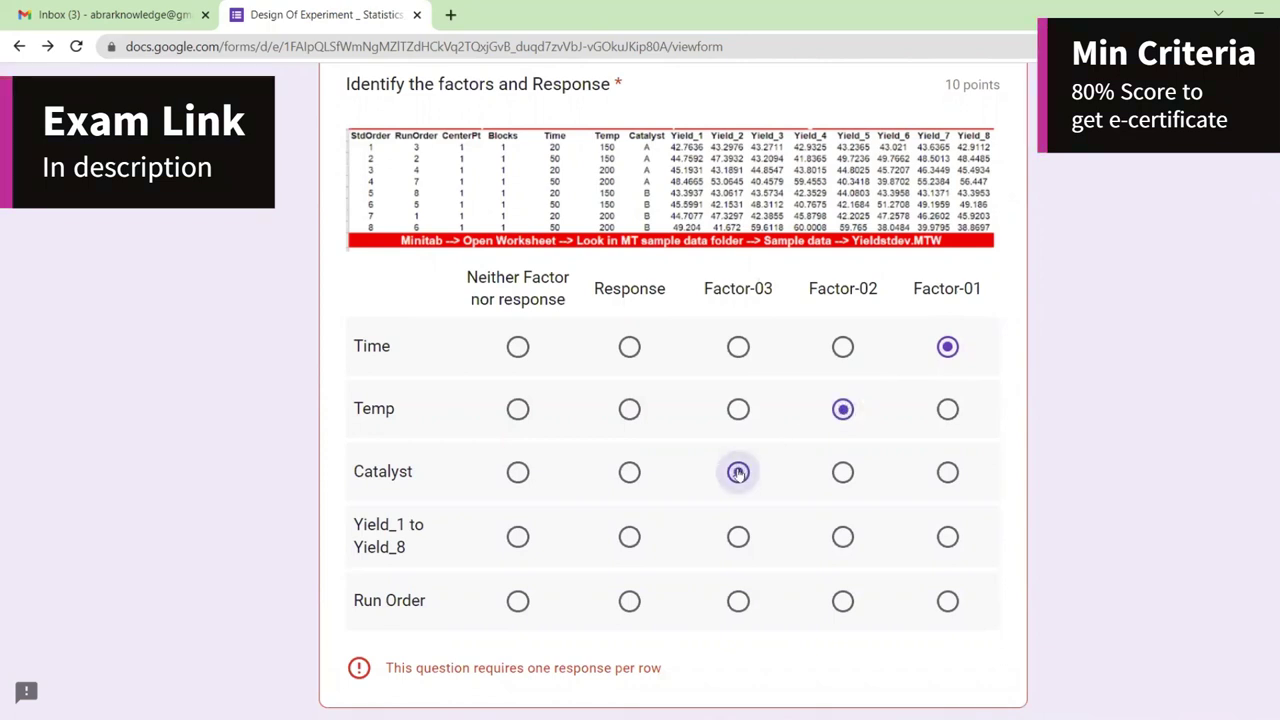
scroll(672, 507, down, 1)
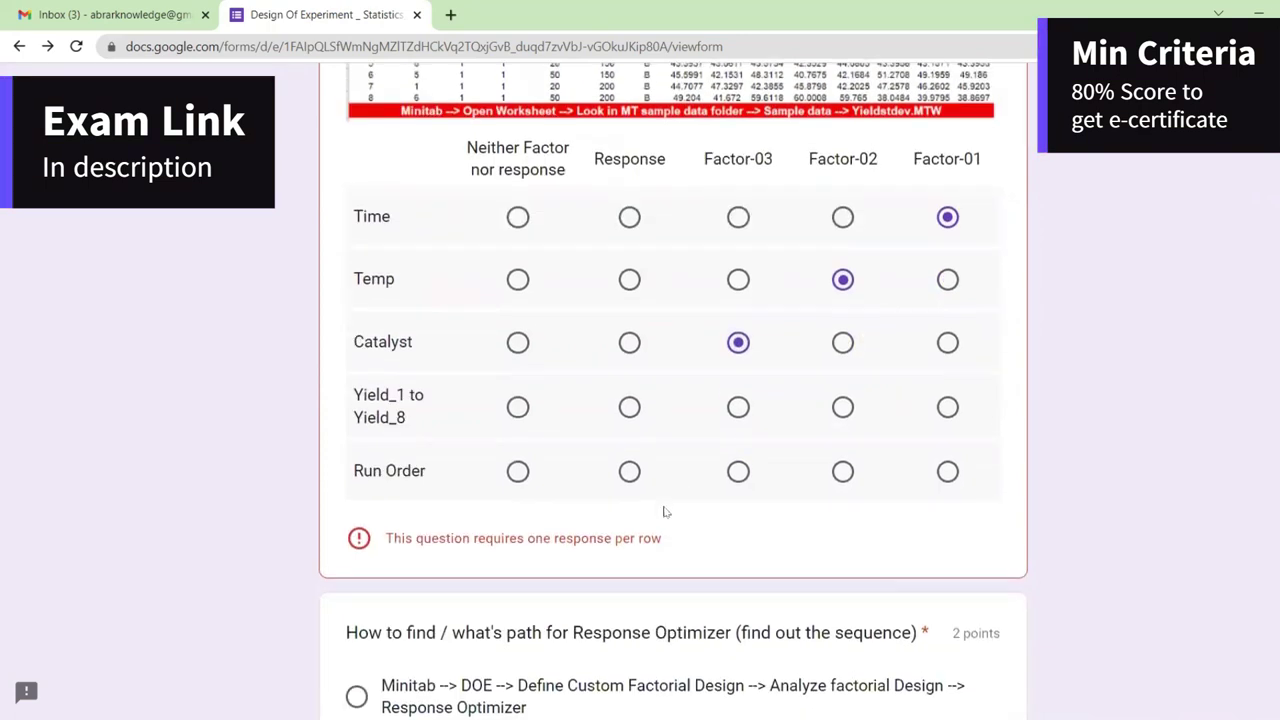
click(630, 406)
scroll(673, 390, up, 1)
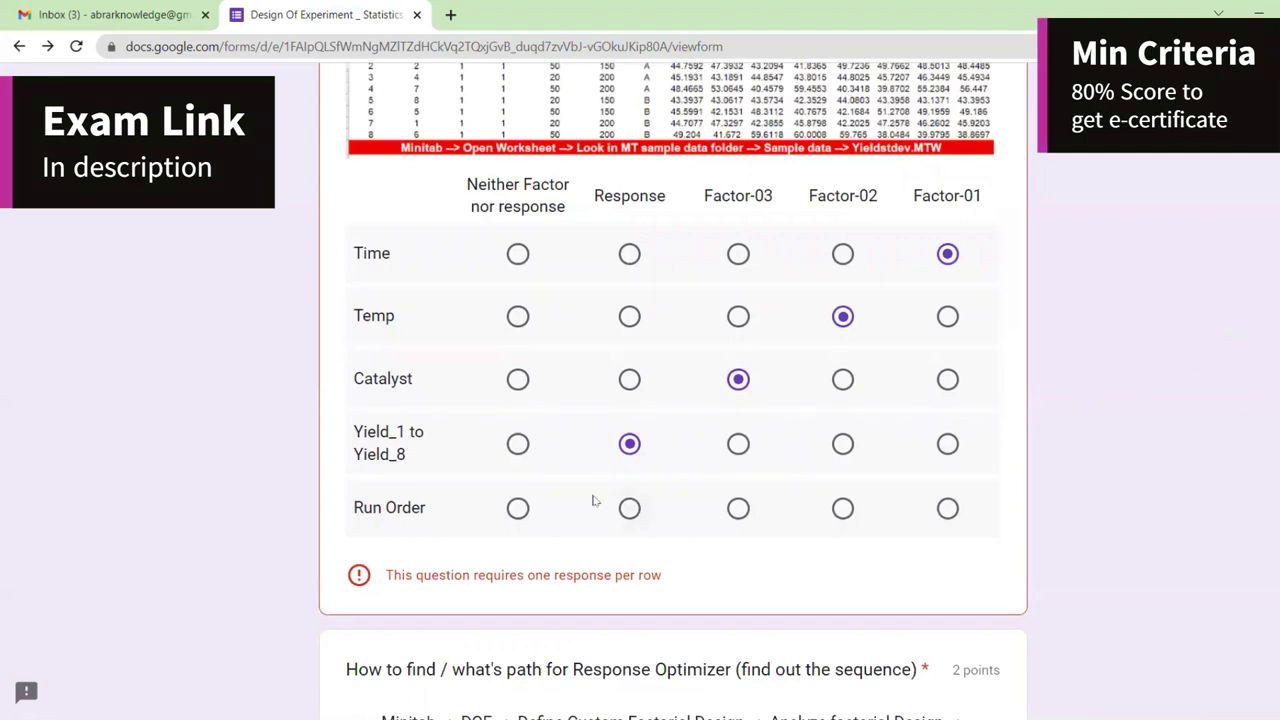
click(520, 508)
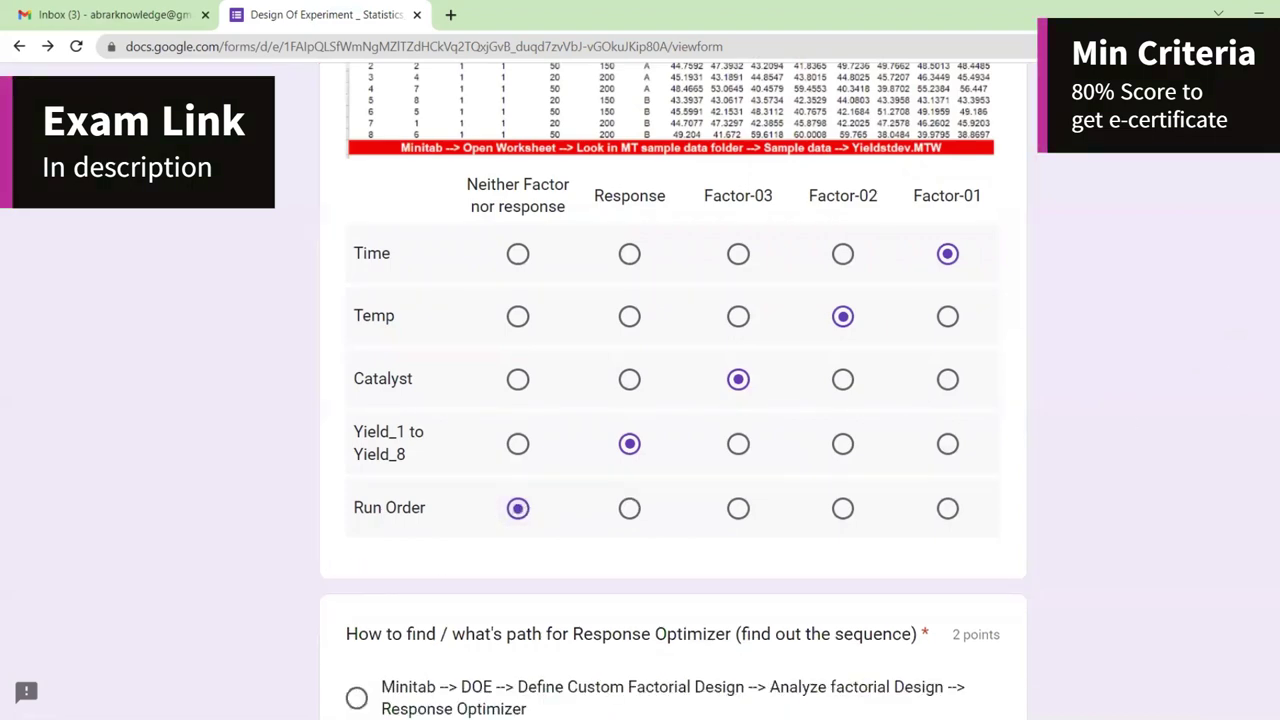
scroll(672, 400, down, 5)
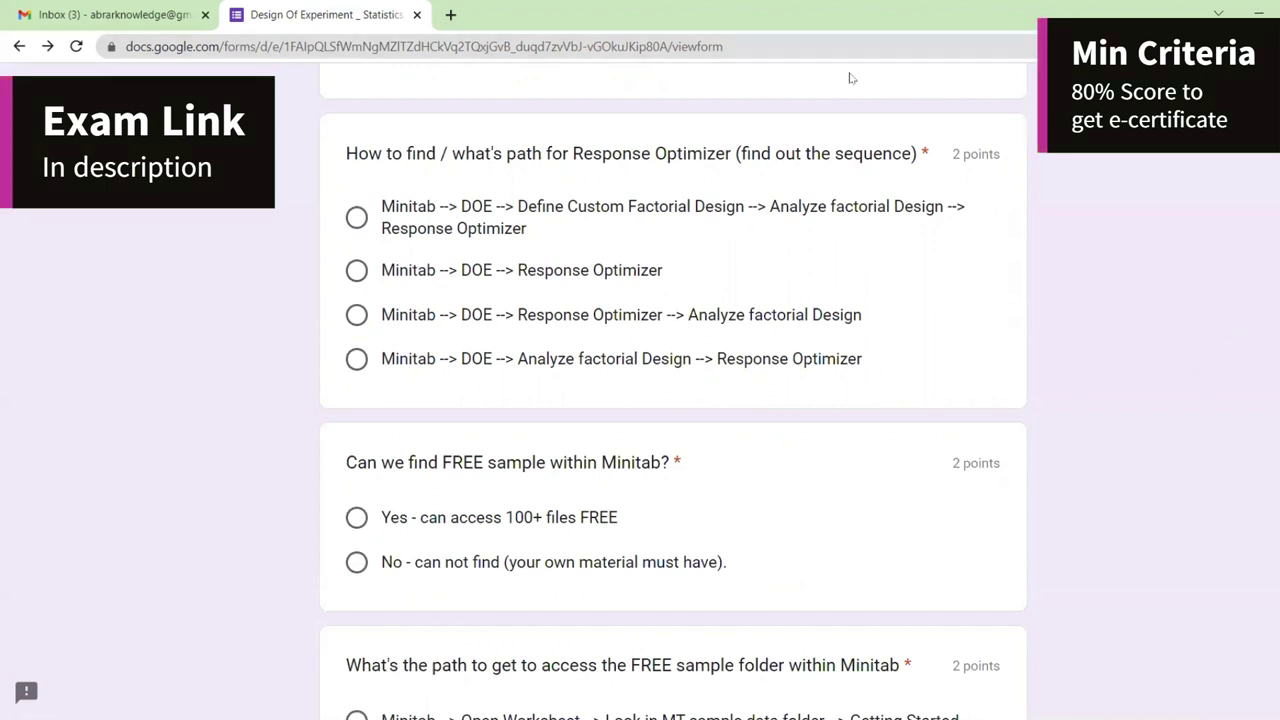
drag(632, 174, 652, 185)
drag(801, 172, 831, 185)
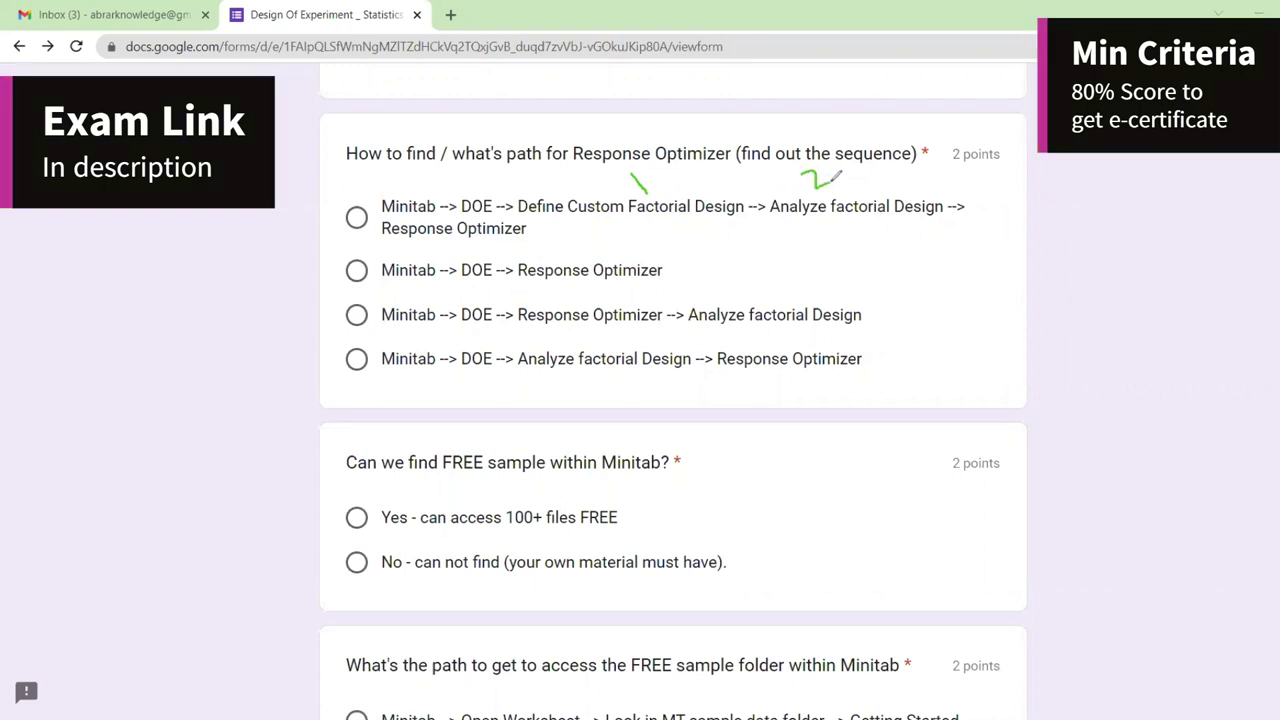
mouse_move(536, 224)
mouse_down()
mouse_move(552, 219)
mouse_move(574, 240)
mouse_up()
mouse_move(325, 230)
mouse_down()
mouse_move(352, 229)
mouse_move(405, 186)
mouse_up()
drag(530, 292, 682, 291)
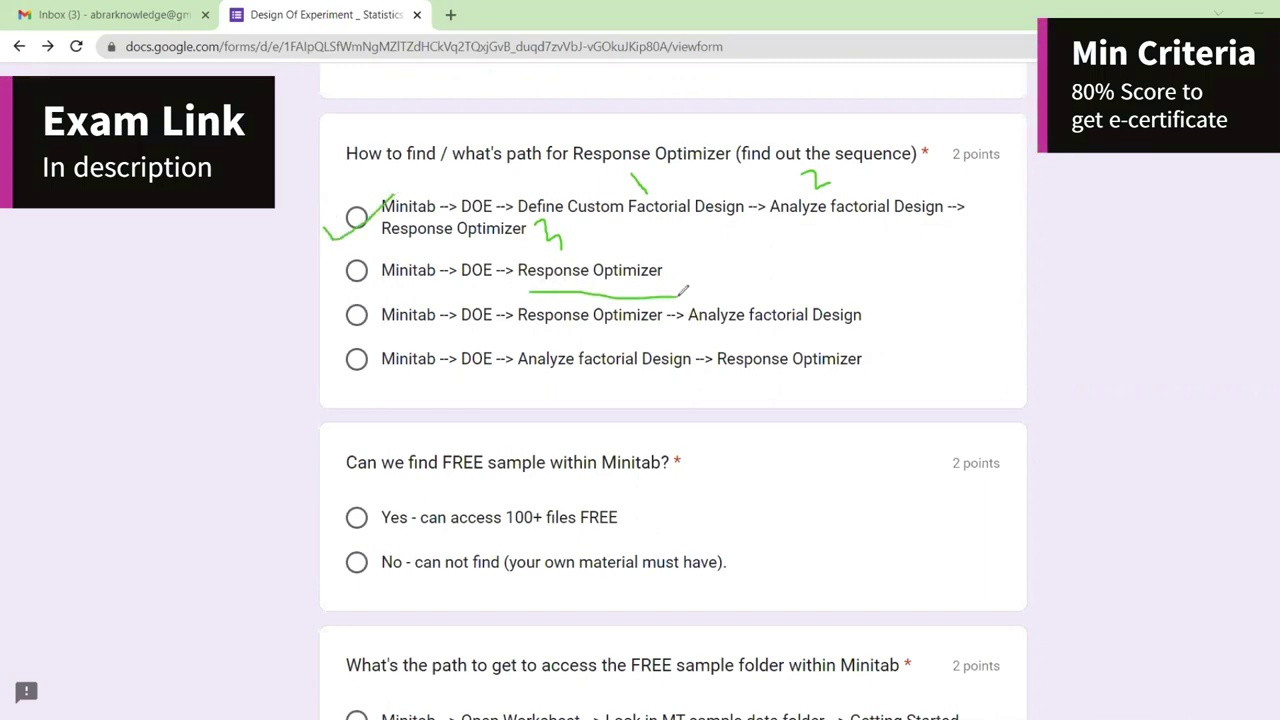
mouse_move(712, 232)
mouse_down()
mouse_move(705, 278)
mouse_move(733, 269)
mouse_up()
mouse_move(912, 292)
mouse_down()
mouse_move(903, 322)
mouse_move(932, 316)
mouse_up()
mouse_move(877, 350)
mouse_down()
mouse_move(879, 392)
mouse_move(897, 384)
mouse_up()
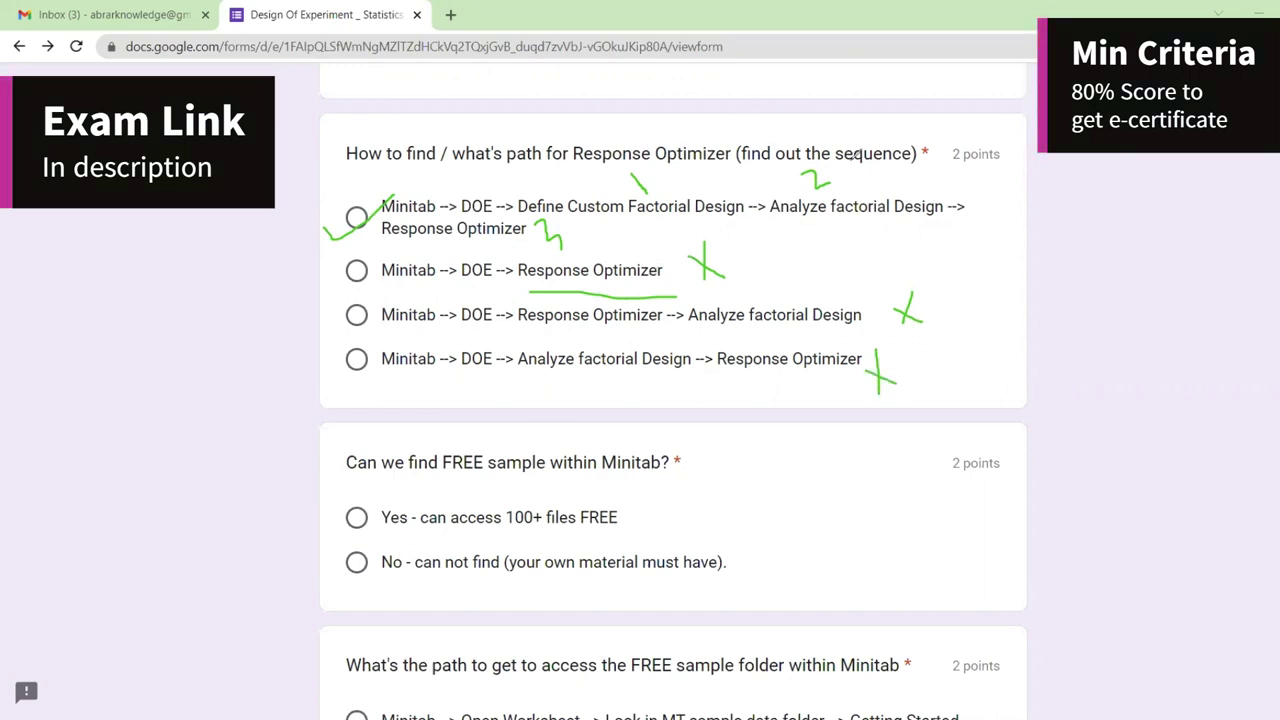
key(Escape)
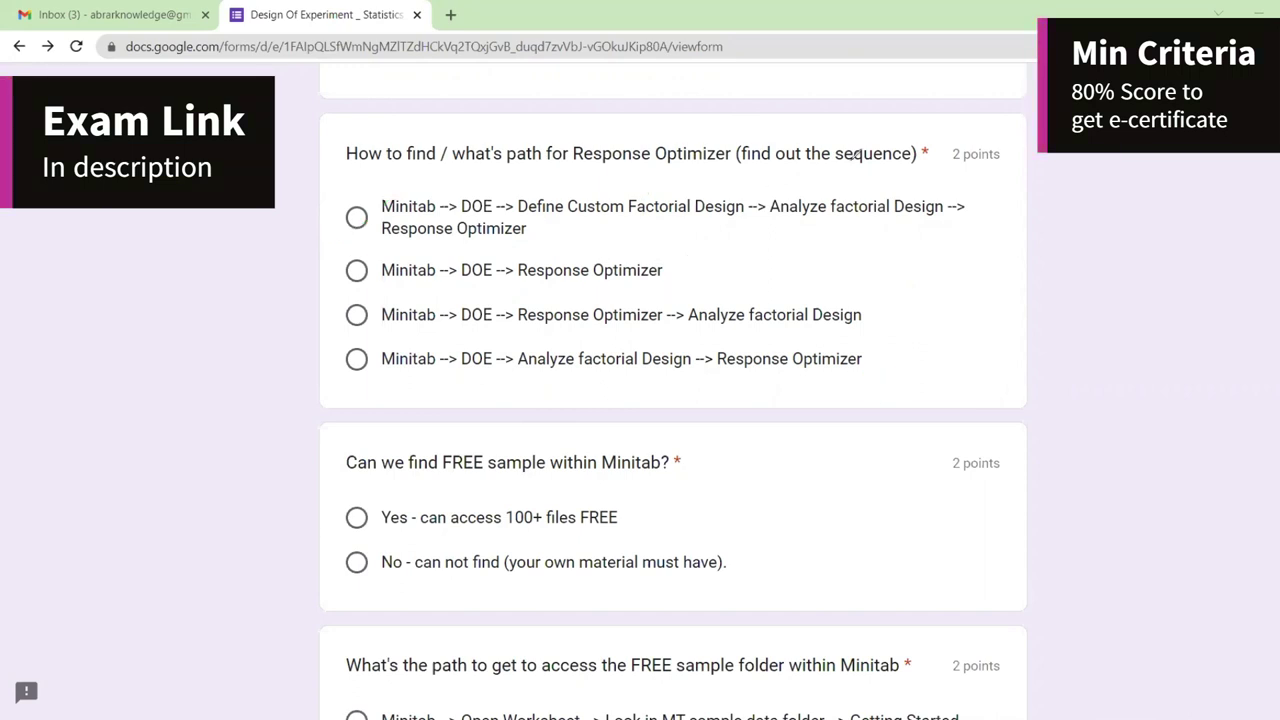
Choose the Define Custom Factorial Design route for Response Optimizer and answer Yes to free samples
click(357, 220)
click(360, 520)
scroll(1114, 277, down, 2)
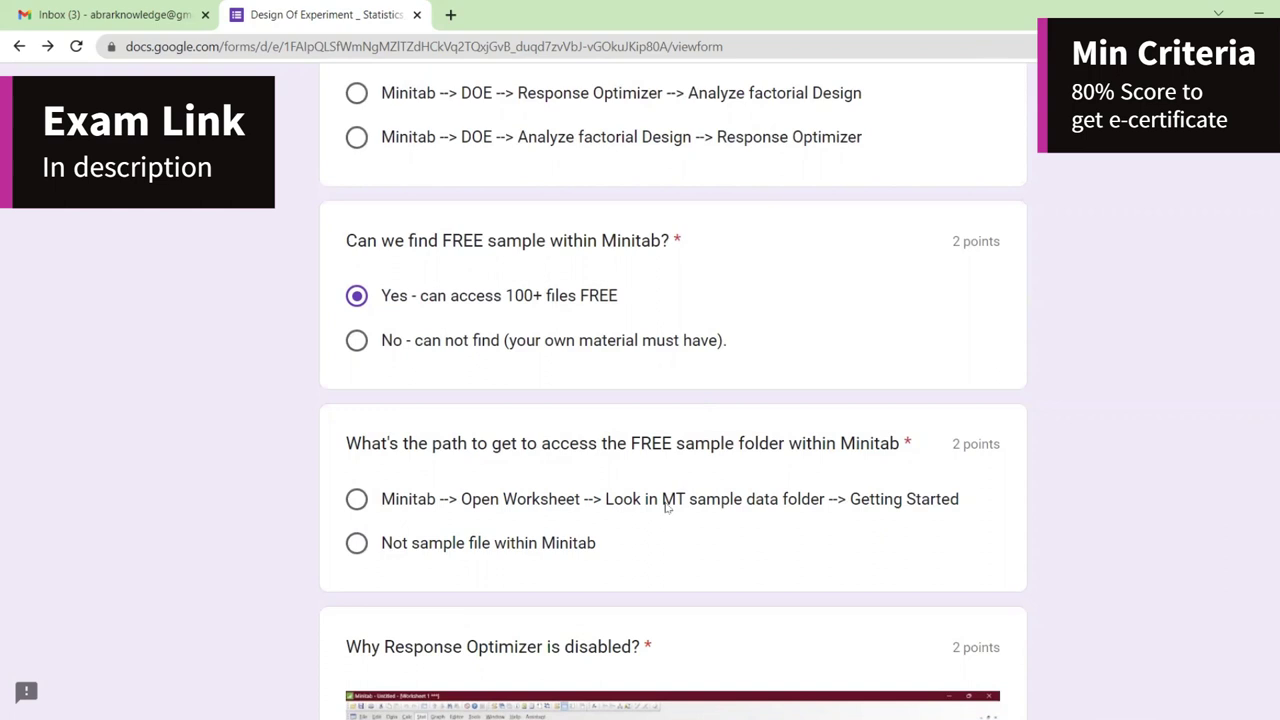
Pick the 'Minitab --> Open Worksheet' route for the sample folder path question
click(876, 505)
scroll(673, 397, down, 2)
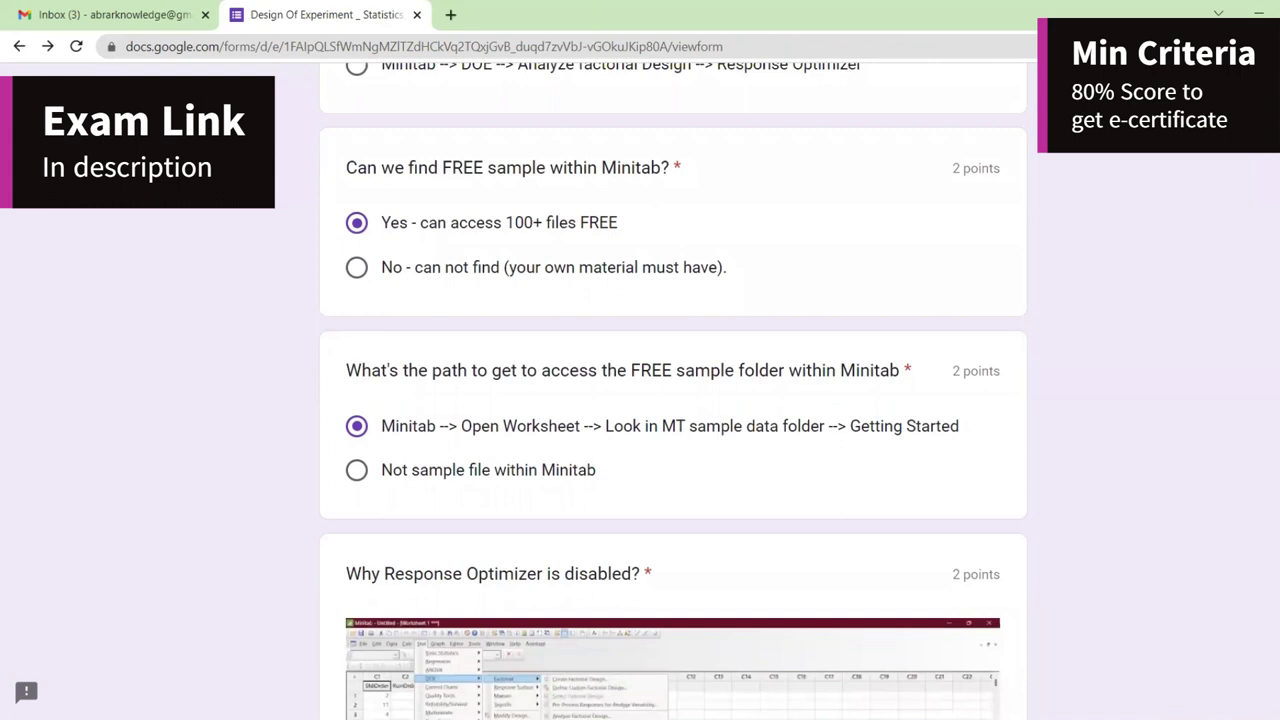
scroll(673, 397, down, 2)
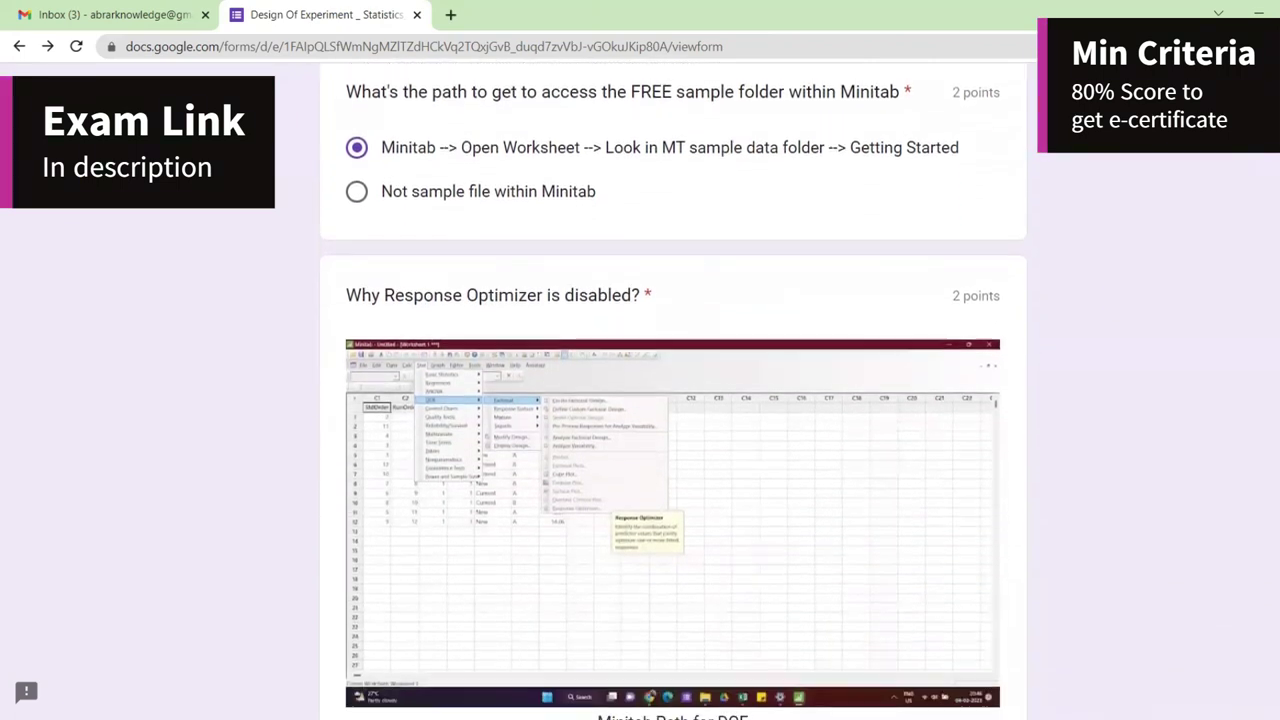
scroll(673, 400, down, 1)
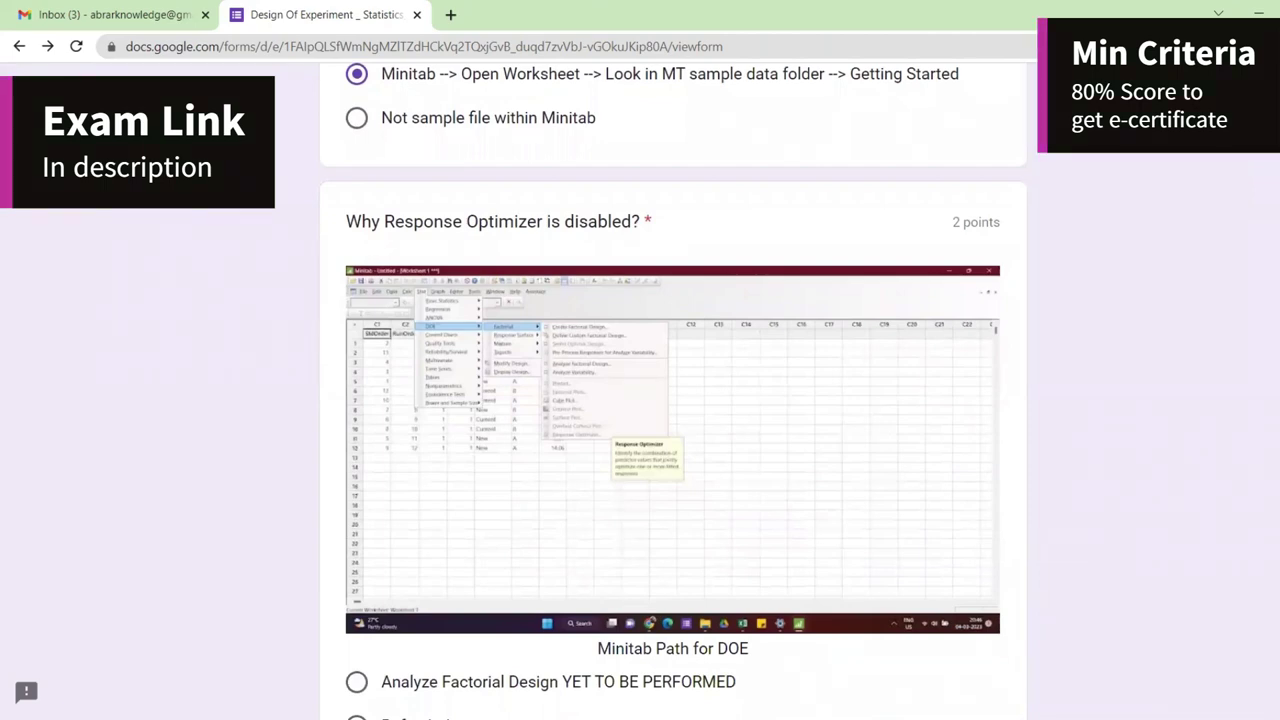
scroll(1159, 374, up, 10)
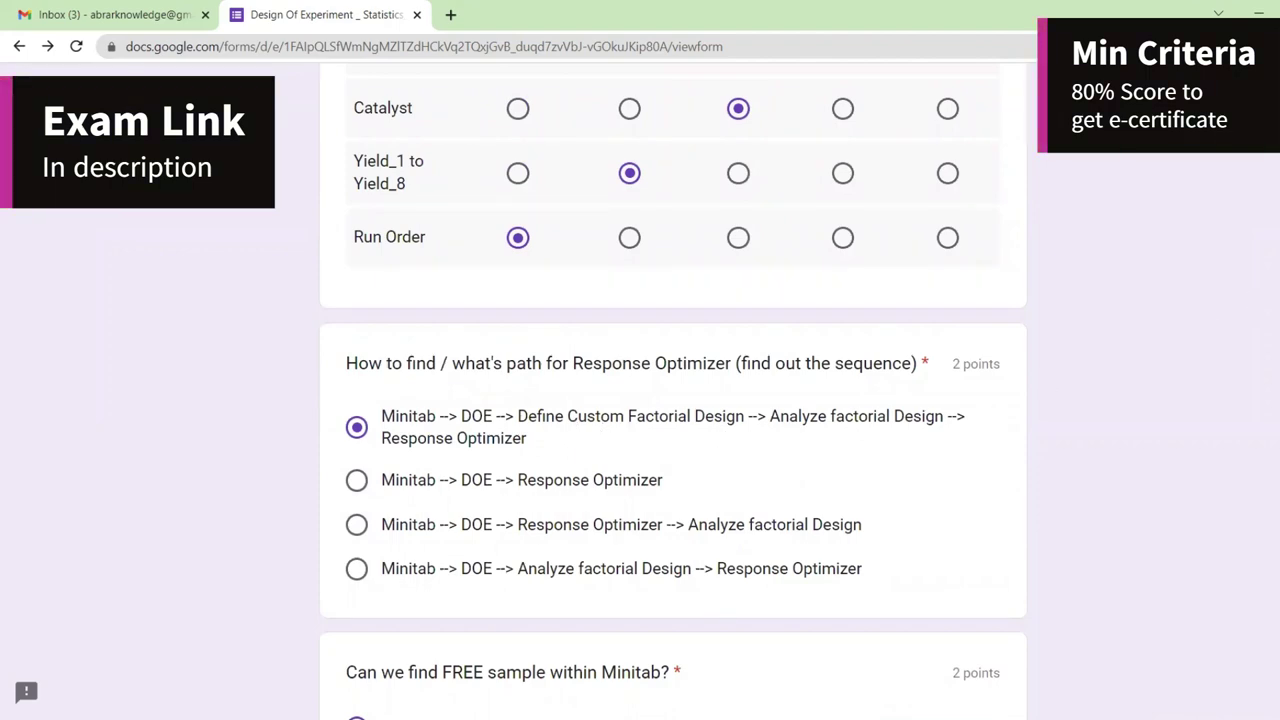
Answer why Response Optimizer is disabled with 'Analyze Factorial Design YET TO BE PERFORMED'
scroll(930, 492, down, 10)
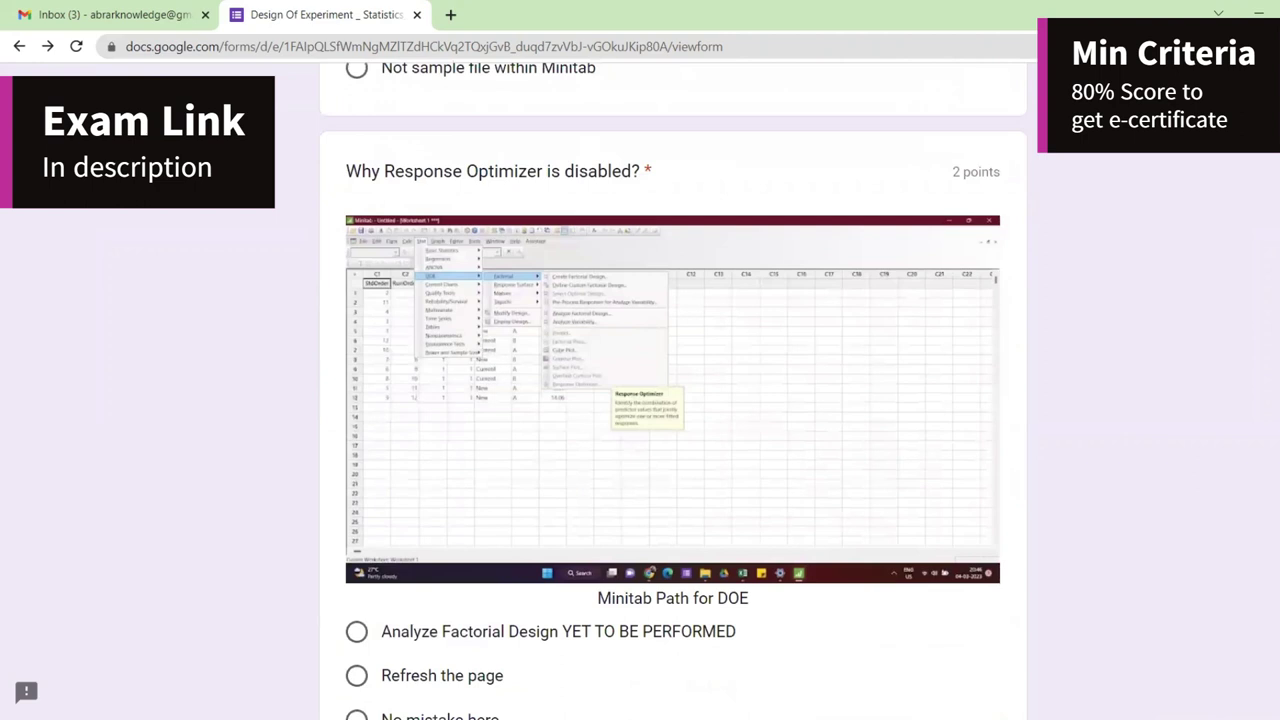
click(620, 623)
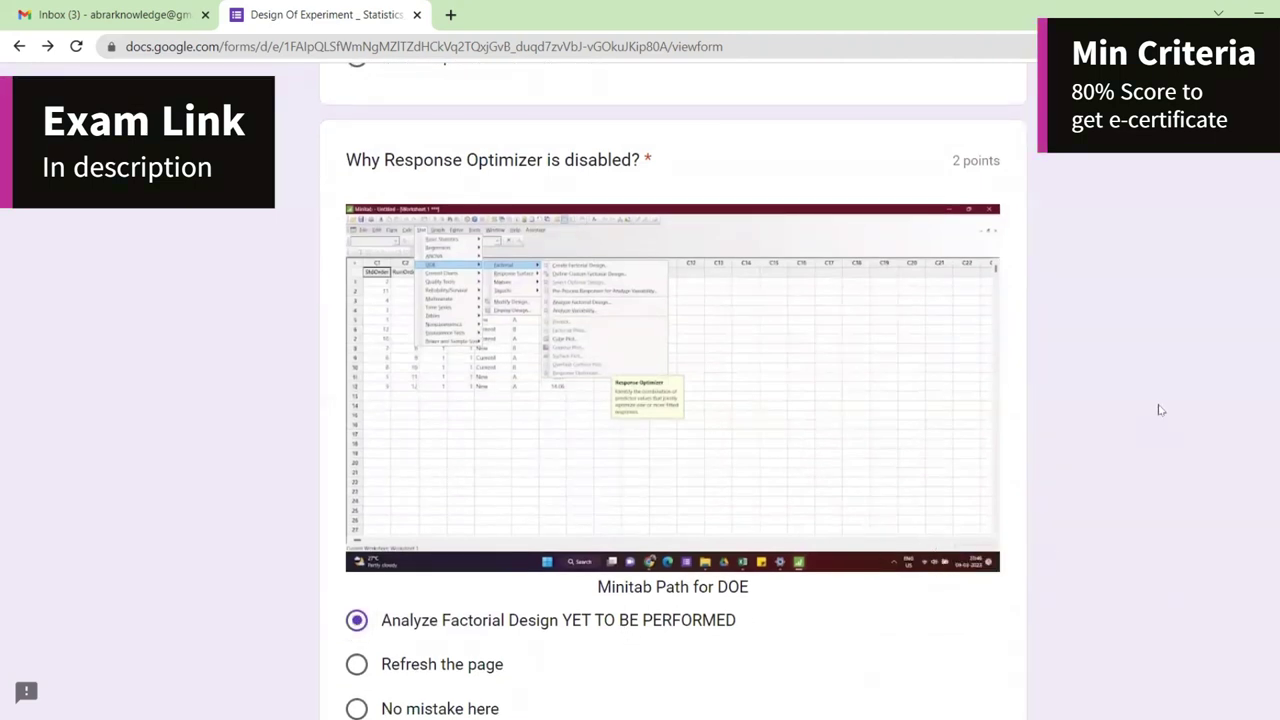
scroll(672, 390, down, 1)
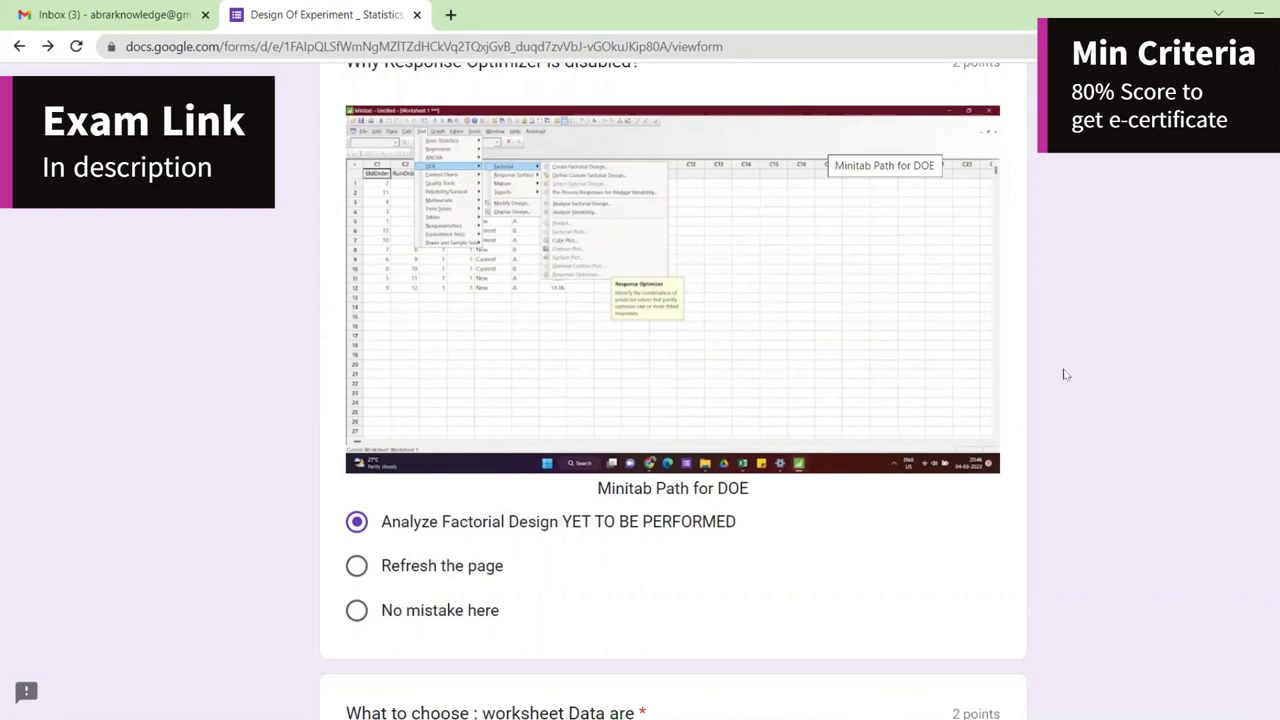
scroll(673, 390, down, 4)
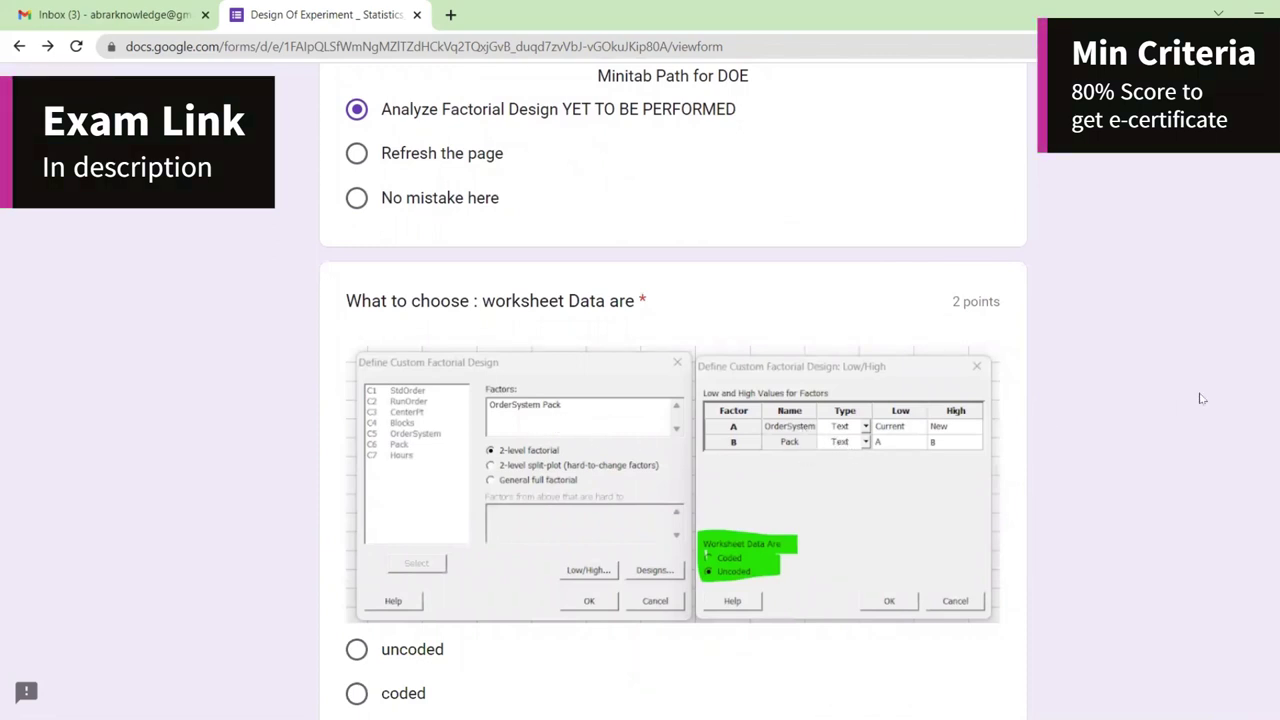
Select 'All given options' for the Spot the error question
scroll(673, 400, up, 20)
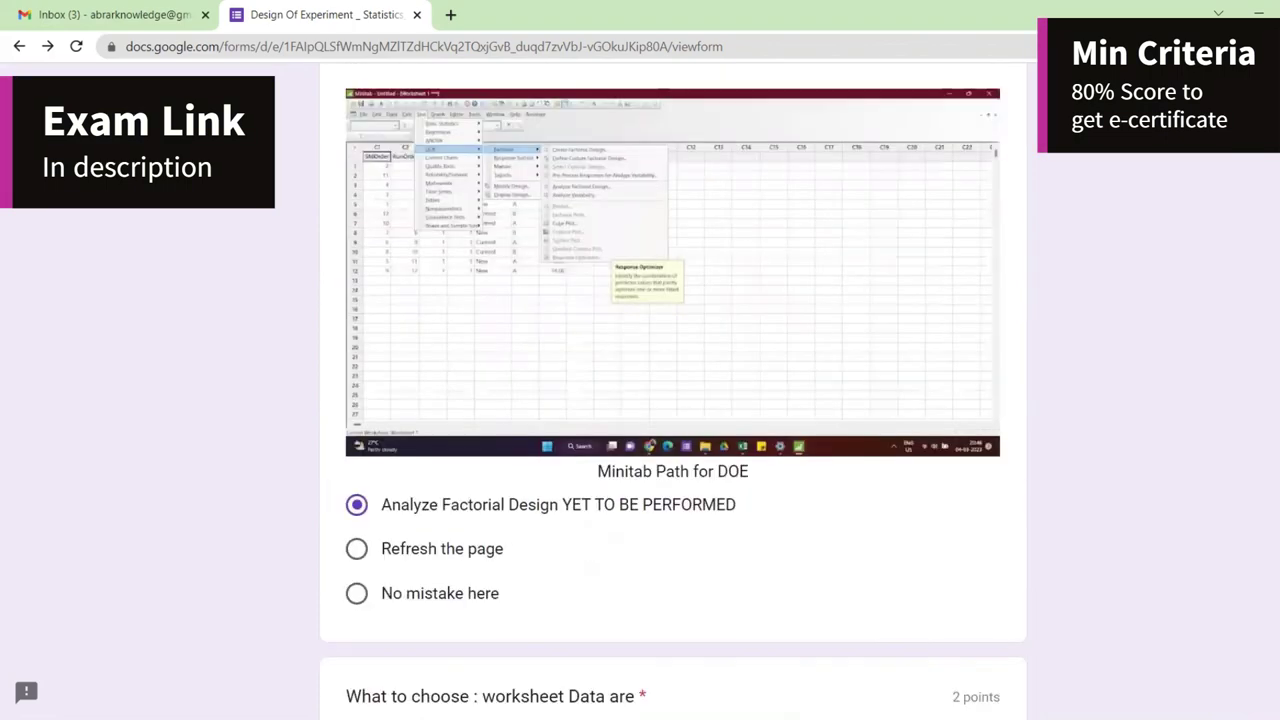
scroll(660, 205, up, 7)
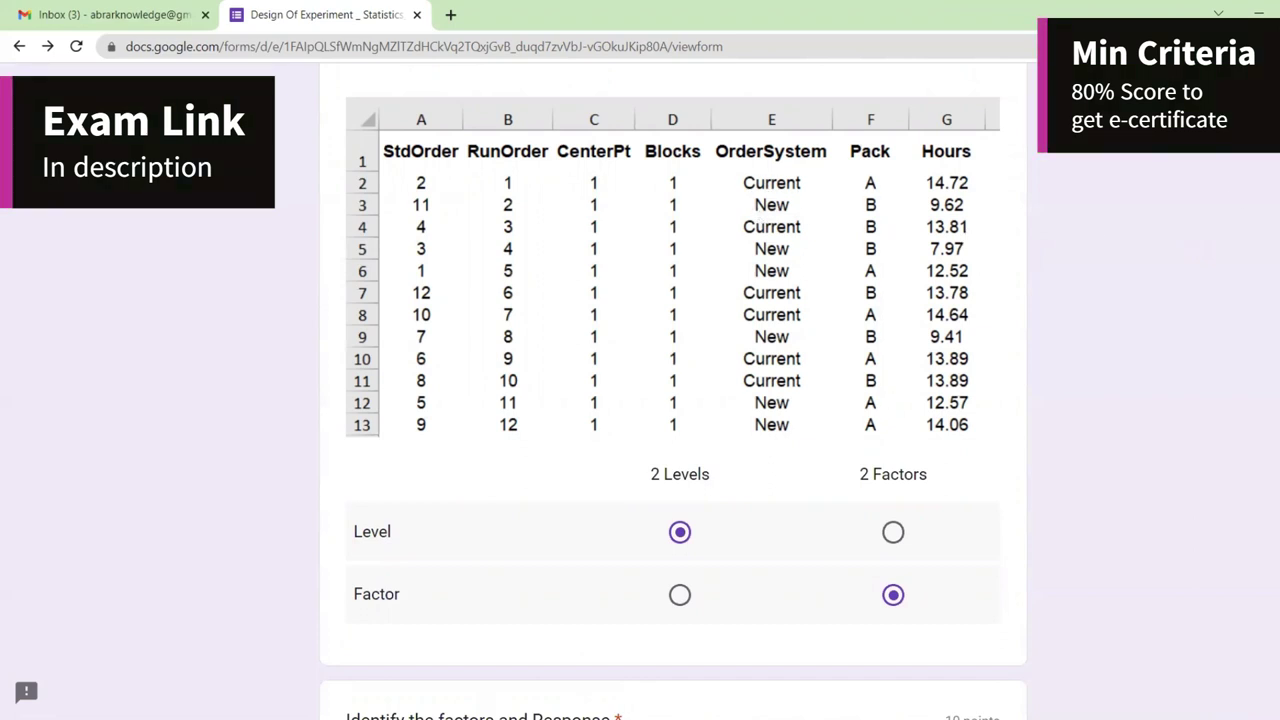
scroll(1234, 198, down, 18)
scroll(672, 390, down, 6)
scroll(673, 391, down, 1)
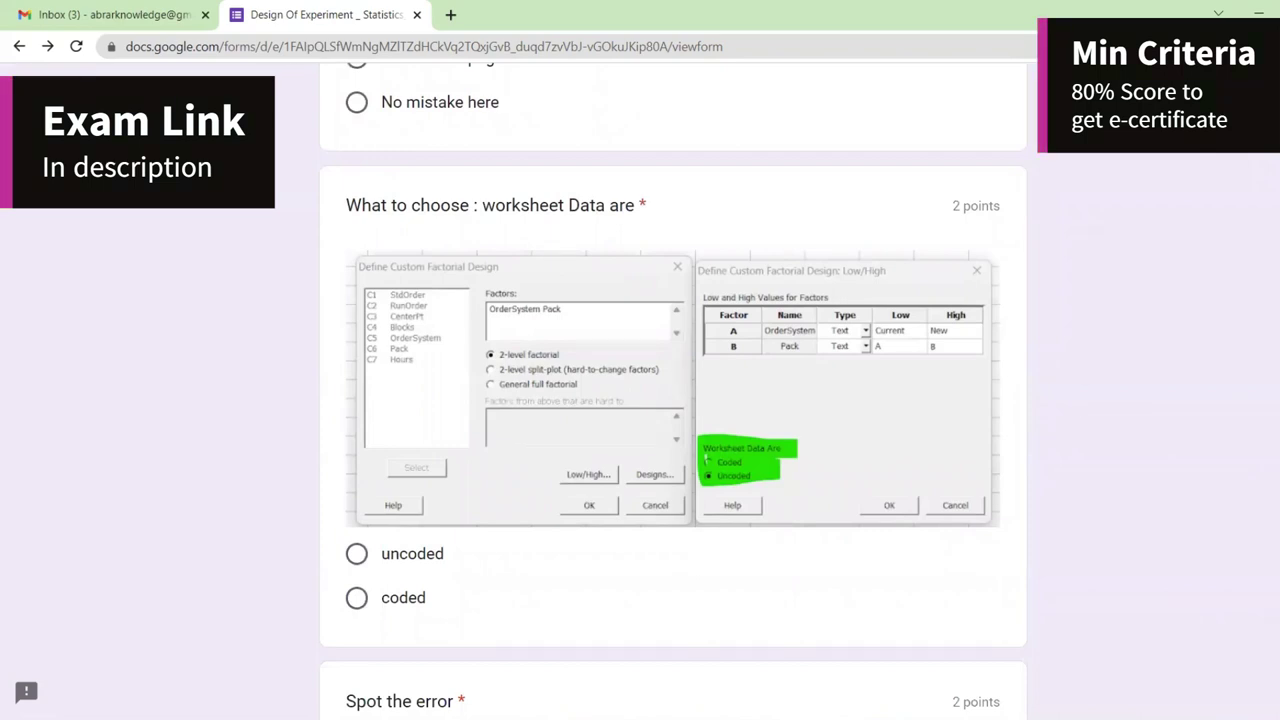
scroll(673, 391, down, 3)
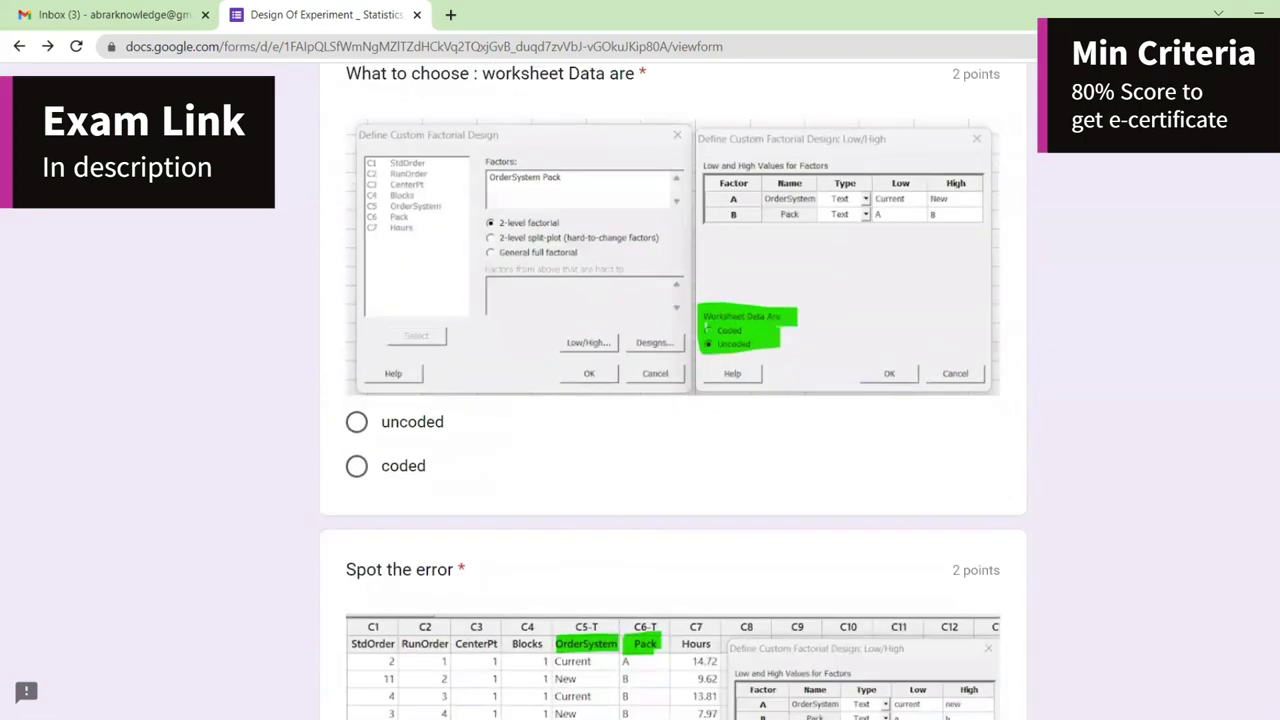
scroll(673, 391, down, 5)
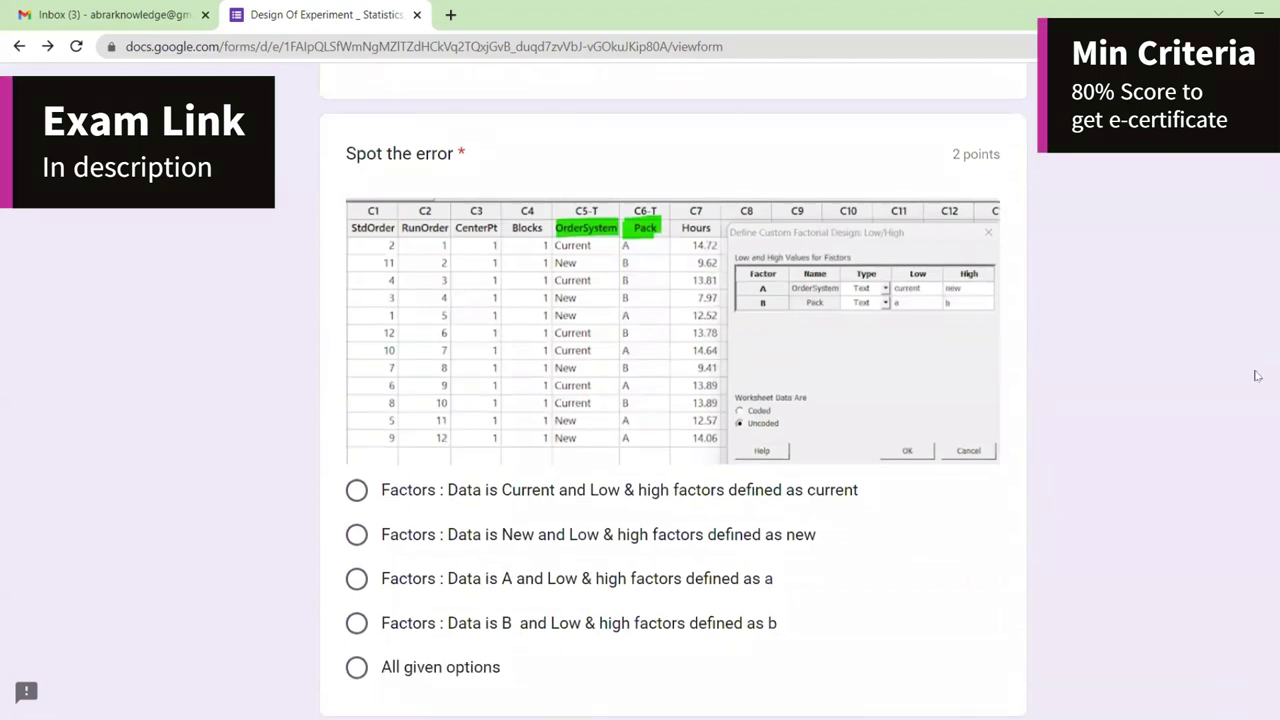
click(386, 676)
Answer the worksheet Data question with 'uncoded'
scroll(672, 400, up, 6)
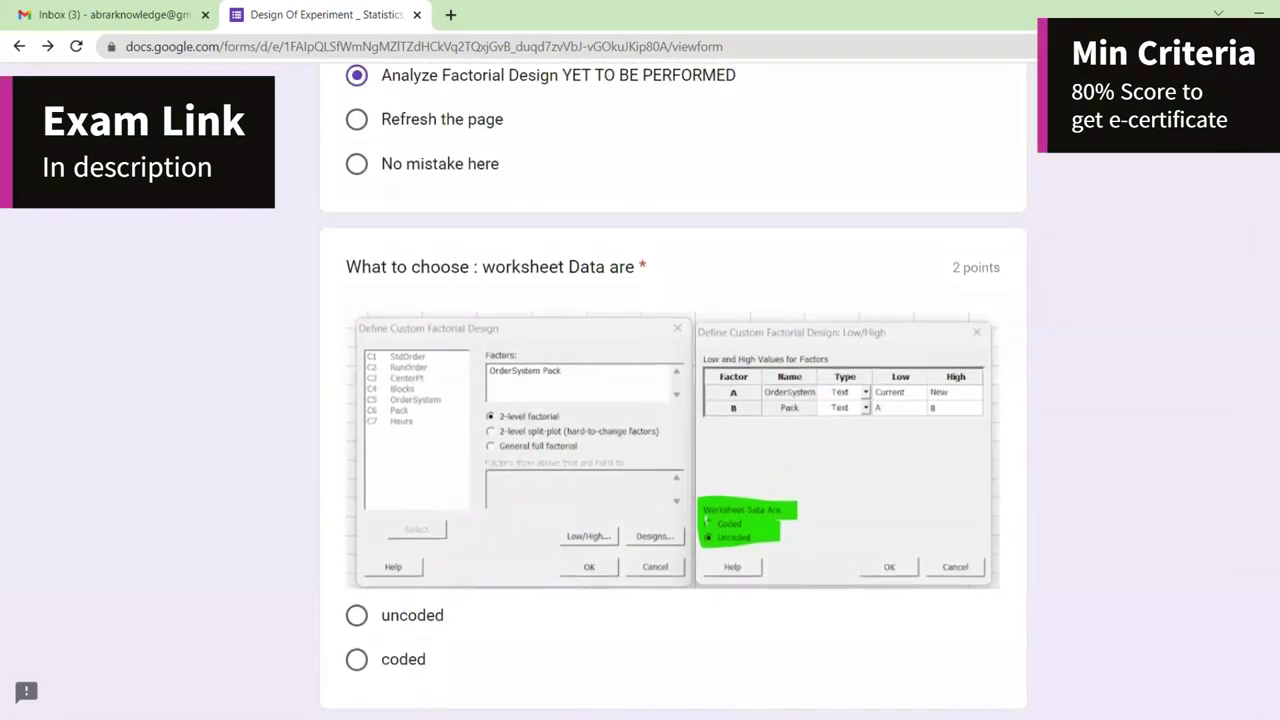
scroll(672, 400, down, 1)
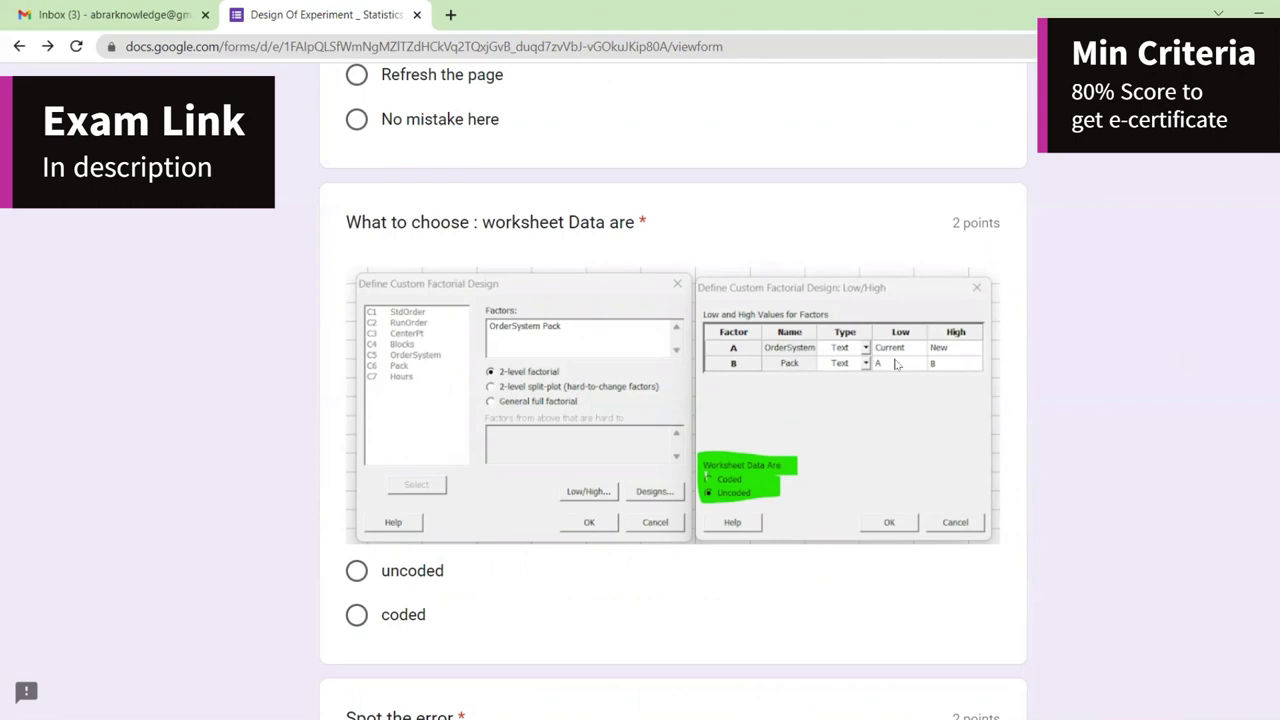
click(428, 571)
scroll(673, 390, down, 11)
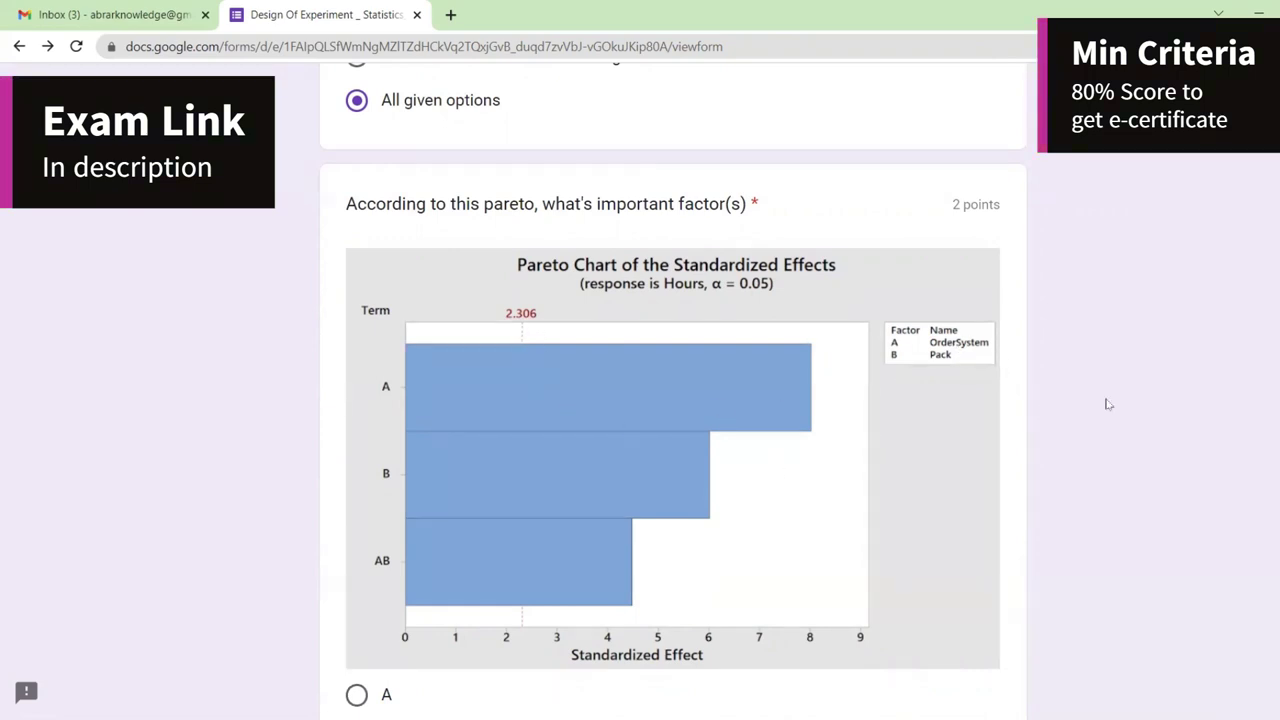
Answer the Pareto chart question with 'Both A and B'
scroll(1100, 403, down, 3)
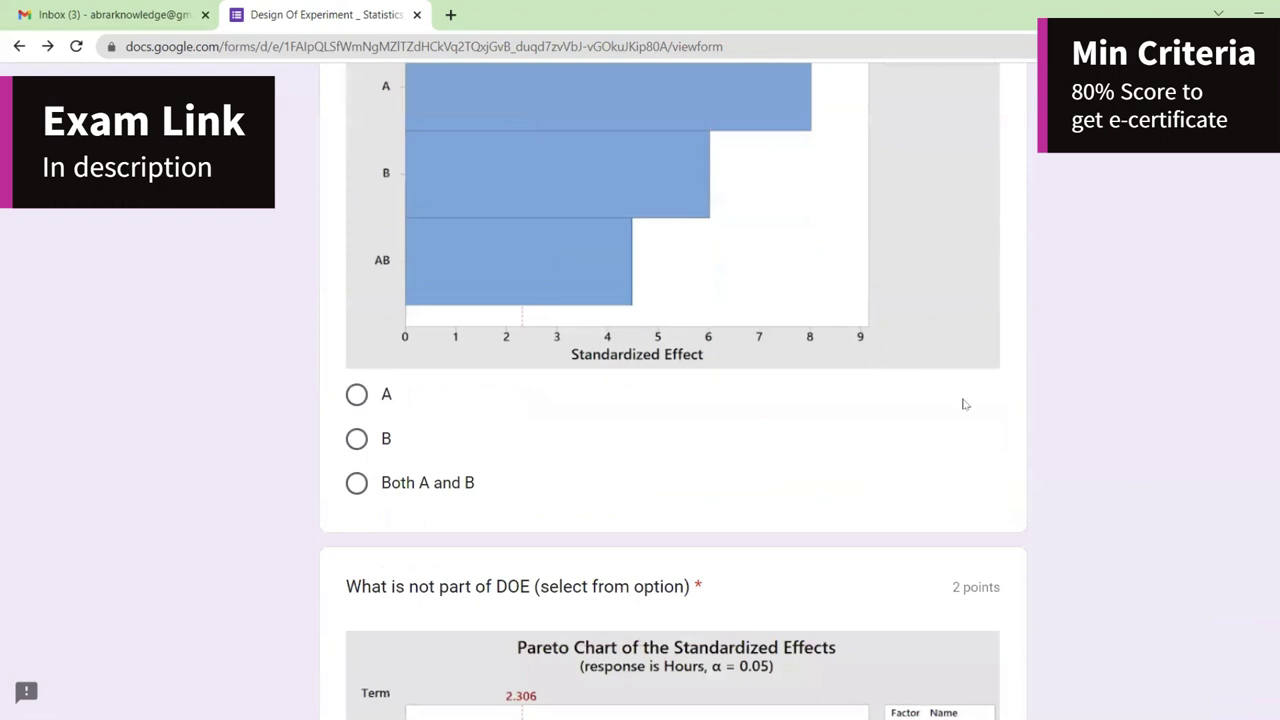
click(448, 497)
scroll(673, 385, down, 4)
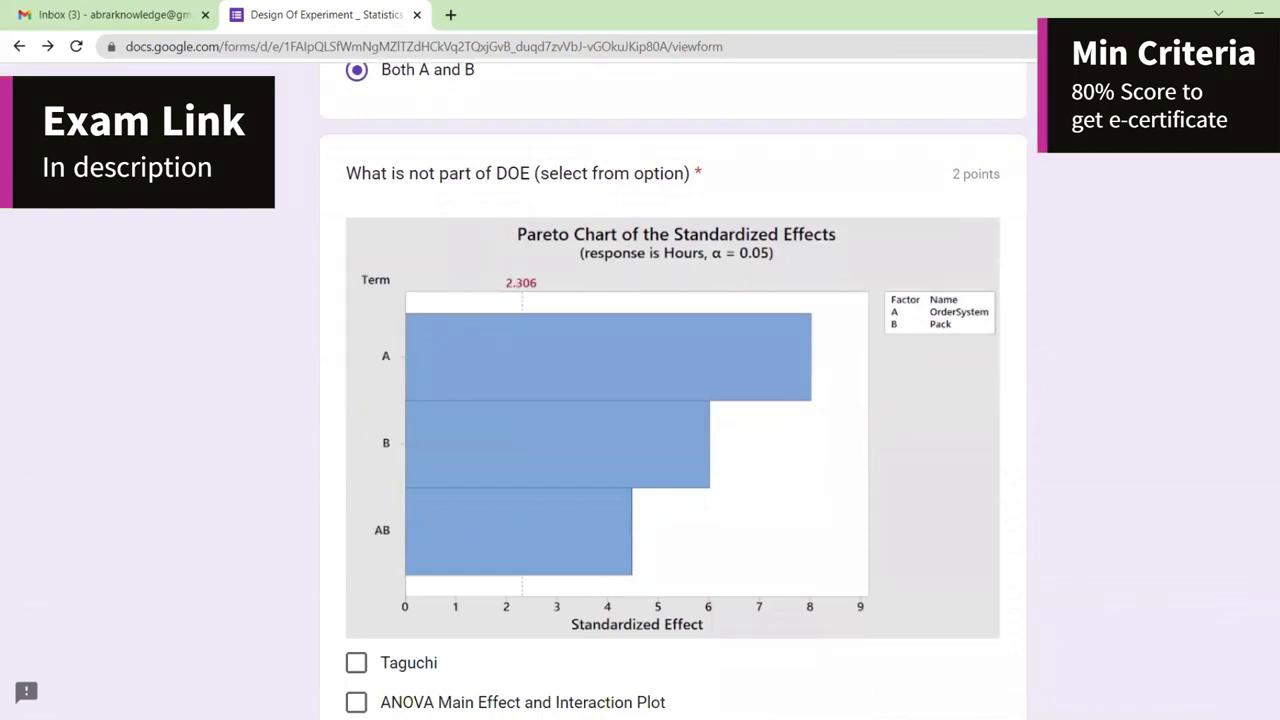
scroll(672, 388, down, 1)
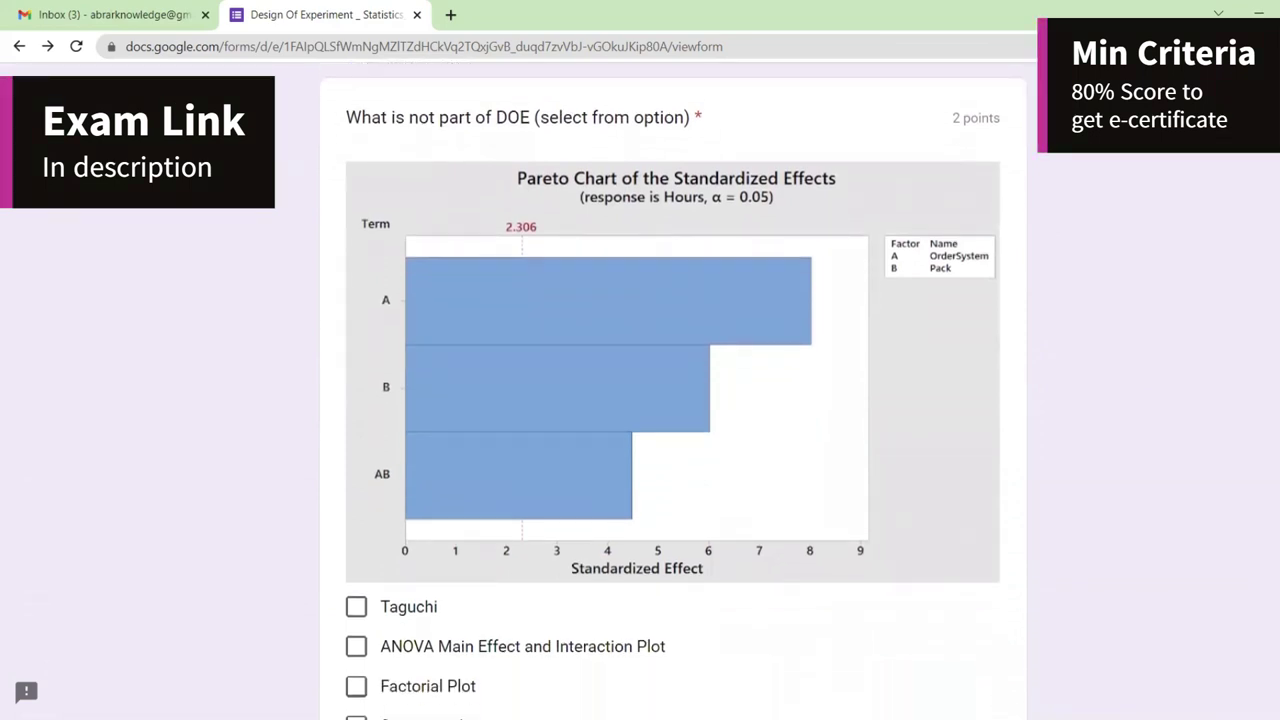
Zoom the page out twice and tick Scatter and regression, MSA and Process capabability as not DOE
key(ctrl+minus)
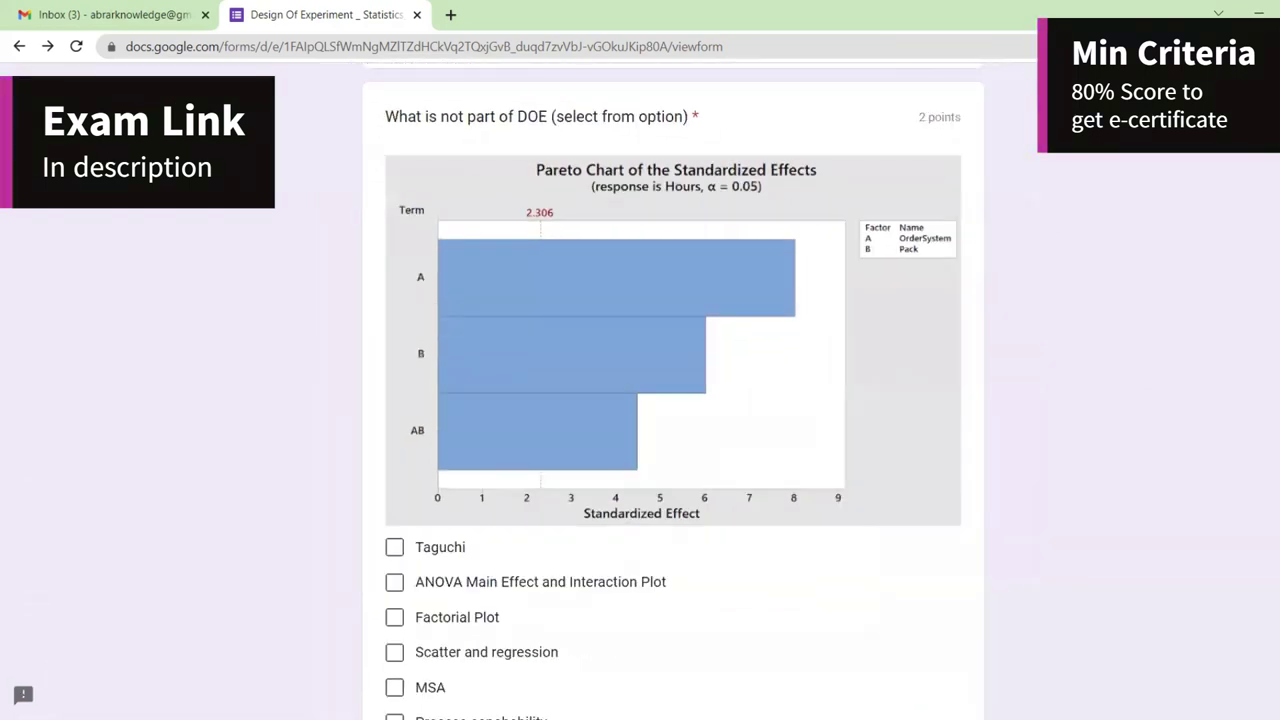
scroll(673, 392, down, 1)
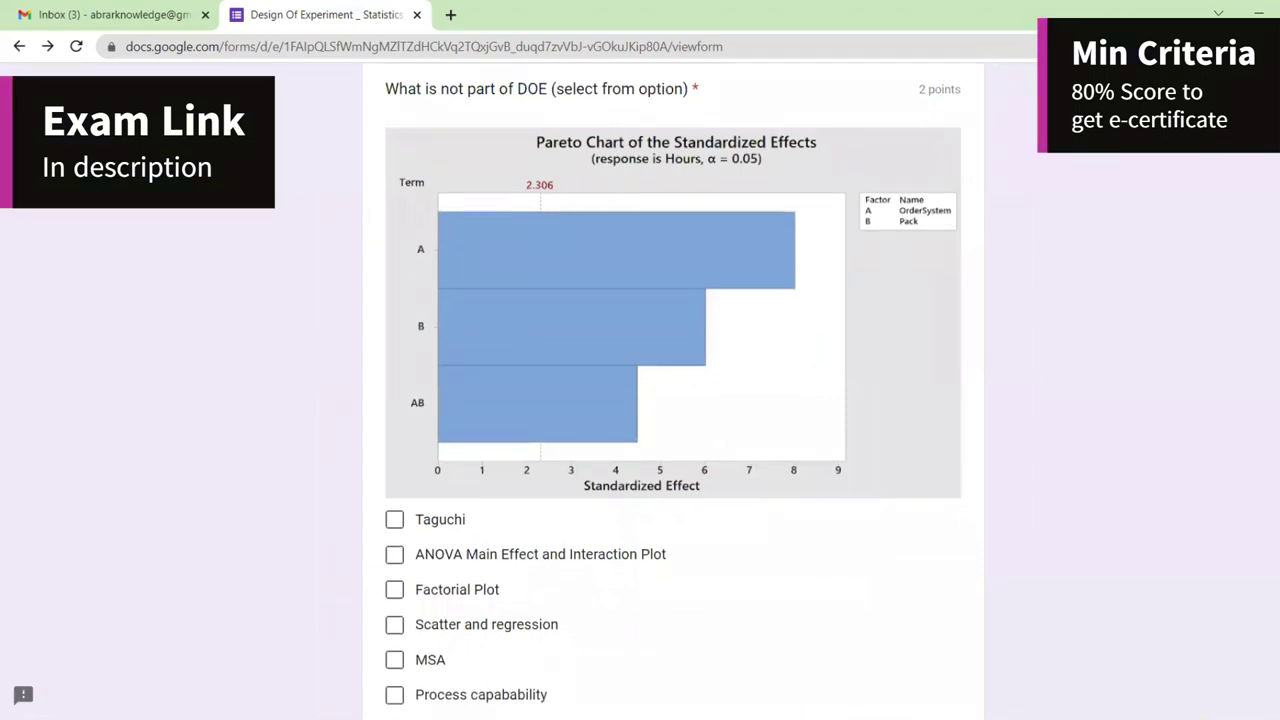
key(ctrl+minus)
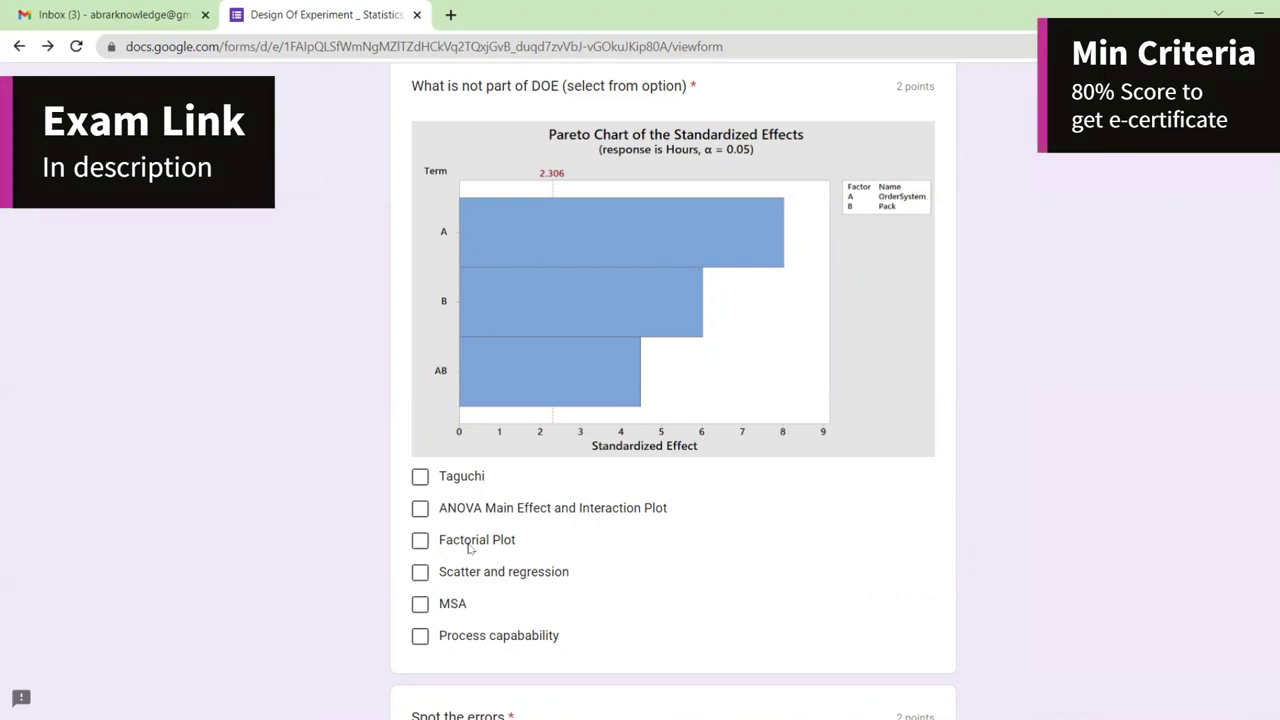
click(471, 578)
click(446, 617)
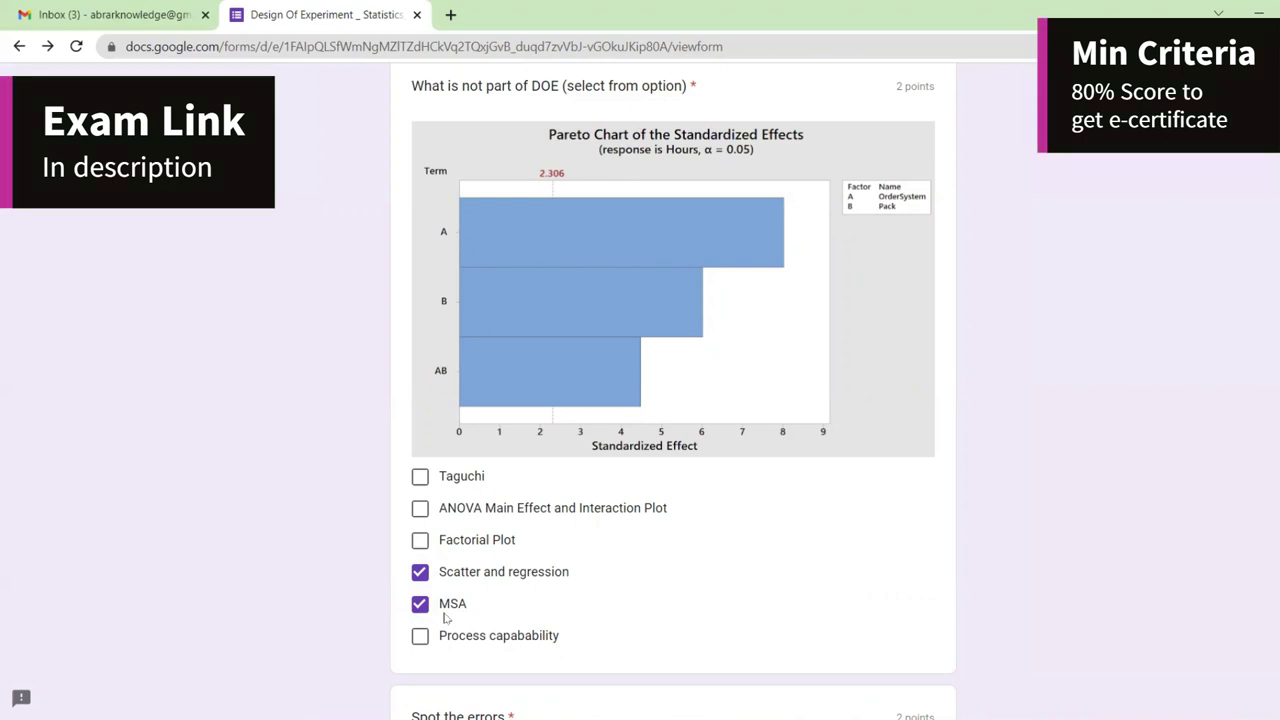
click(455, 643)
Select 'Blocks and CenterPoints are interchanged' from the Spot the errors dropdown
scroll(673, 390, down, 5)
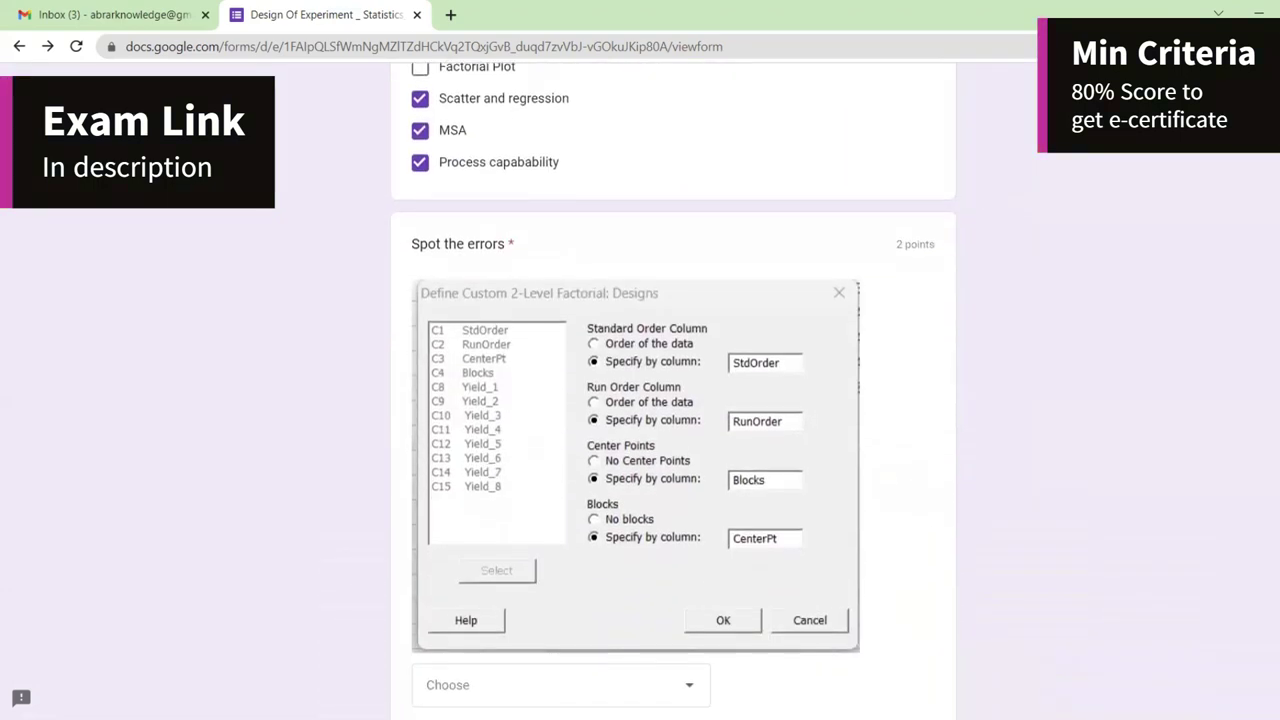
scroll(673, 390, down, 1)
scroll(673, 390, down, 1)
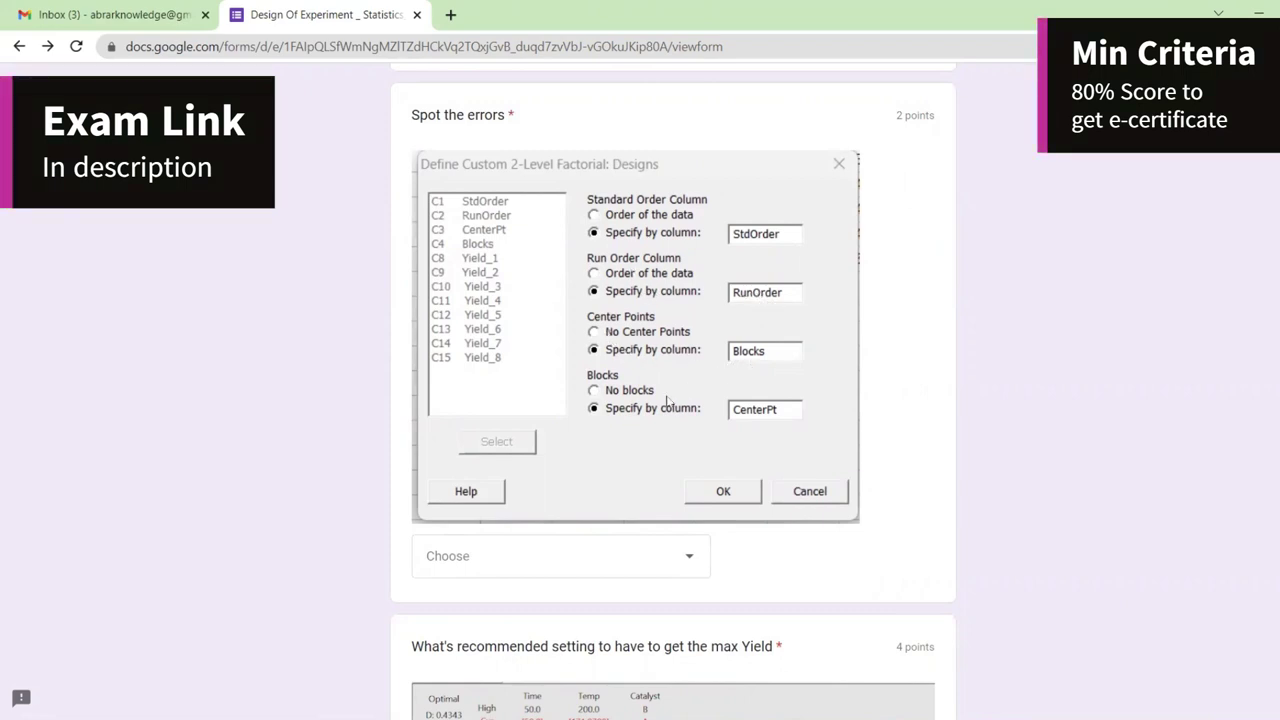
click(607, 545)
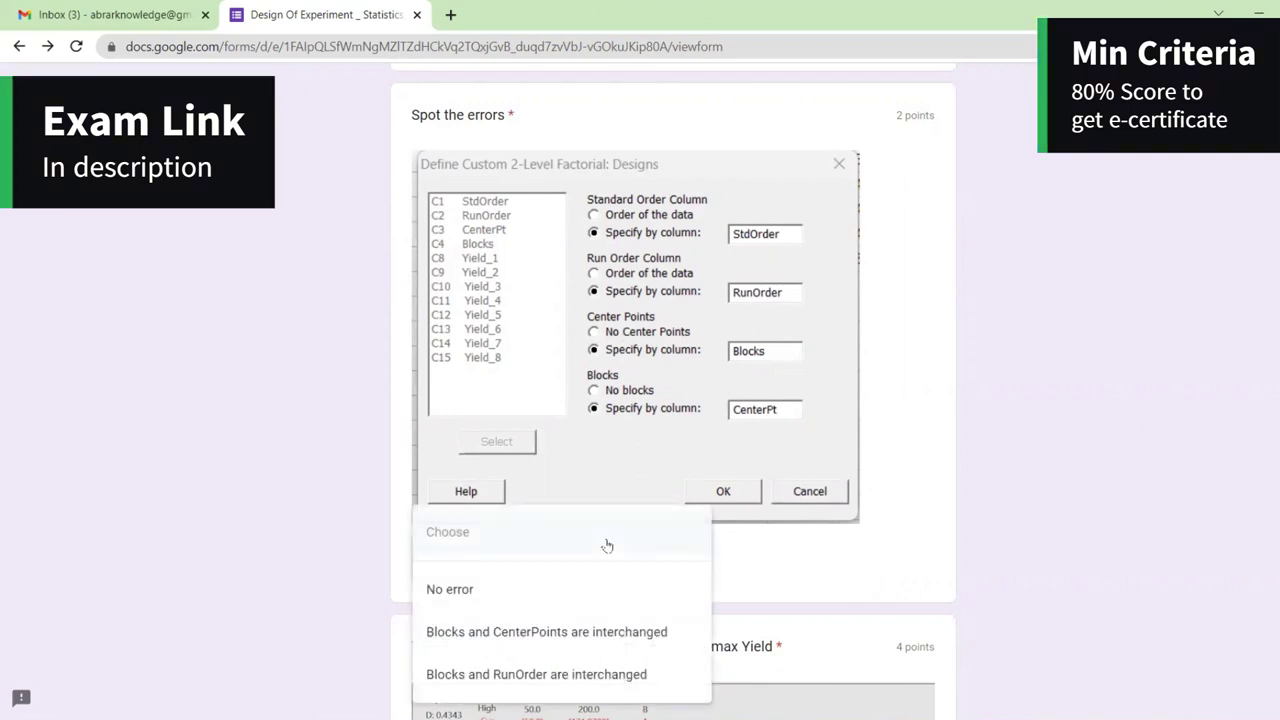
click(605, 631)
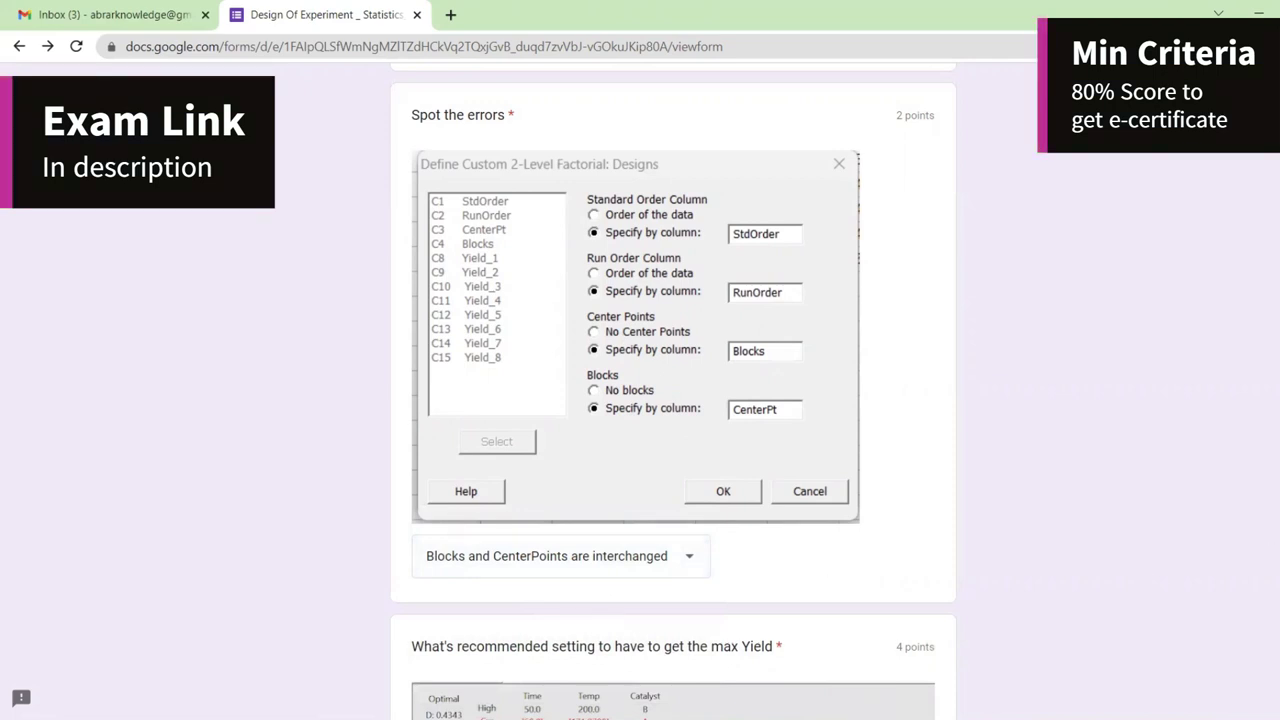
scroll(673, 400, down, 5)
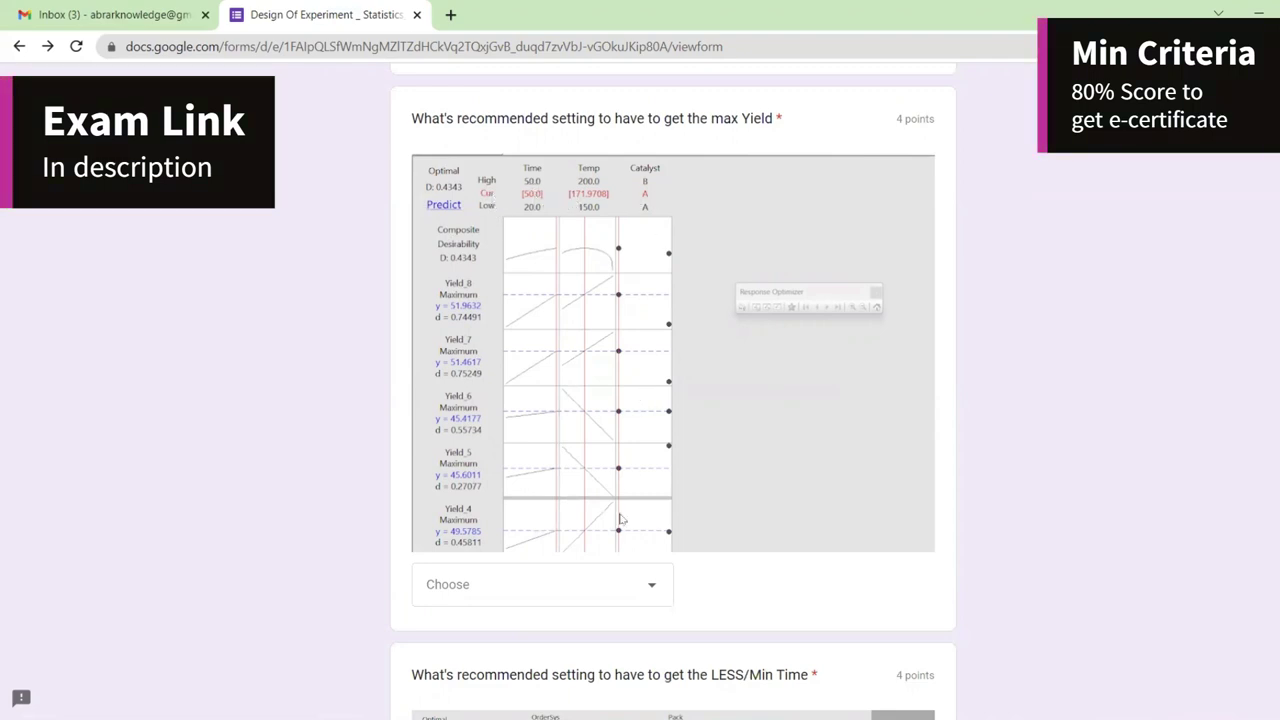
Answer the max Yield question with 'Time=50, Temp=171.97, Catalyst=A'
click(605, 580)
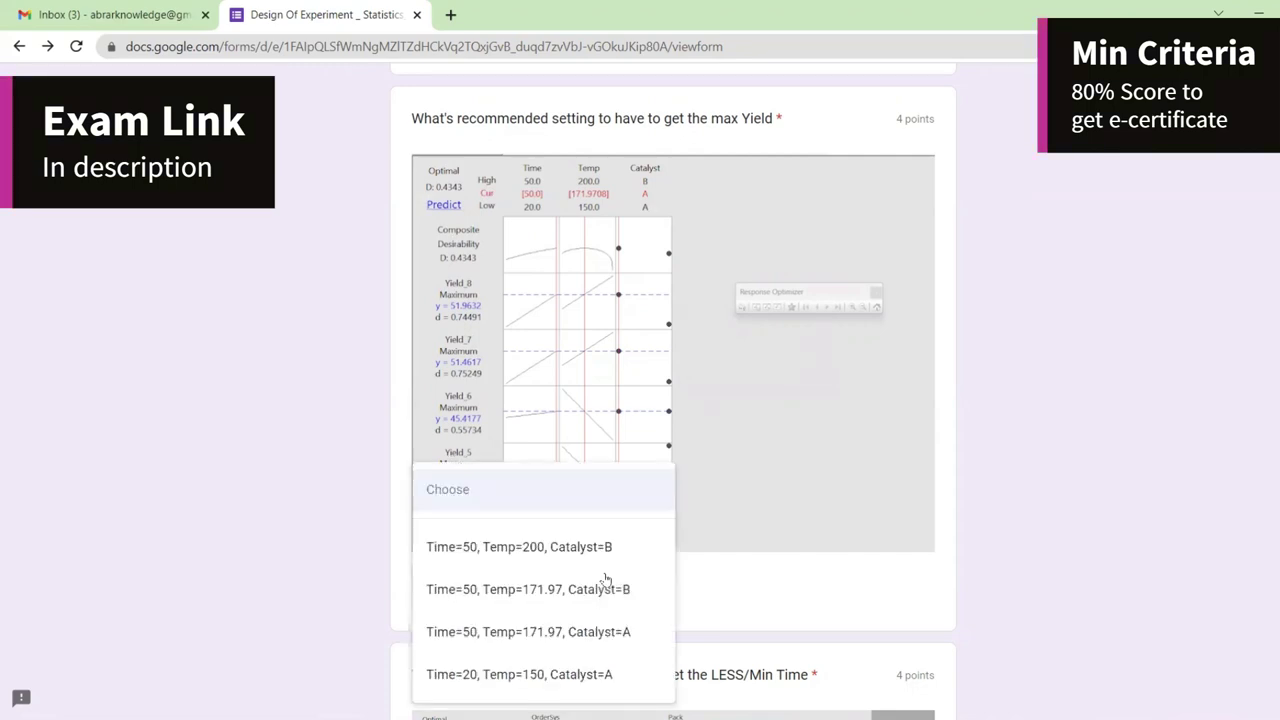
click(598, 632)
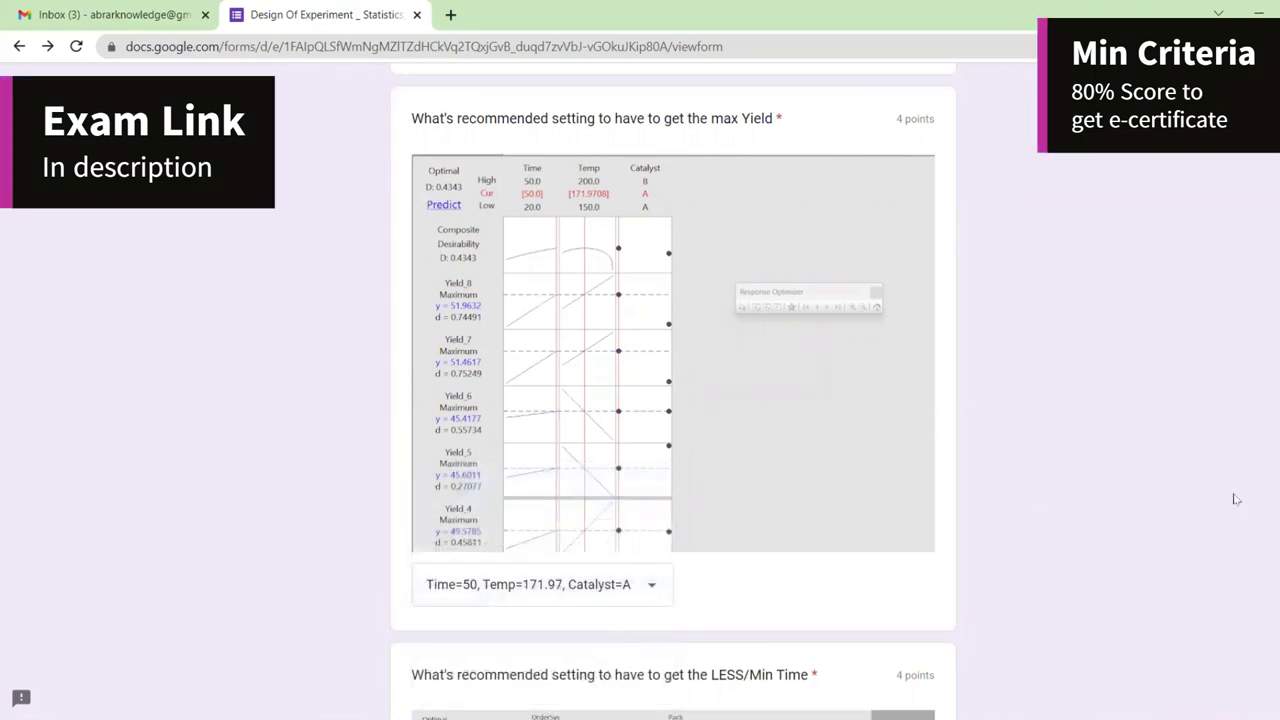
scroll(673, 390, down, 6)
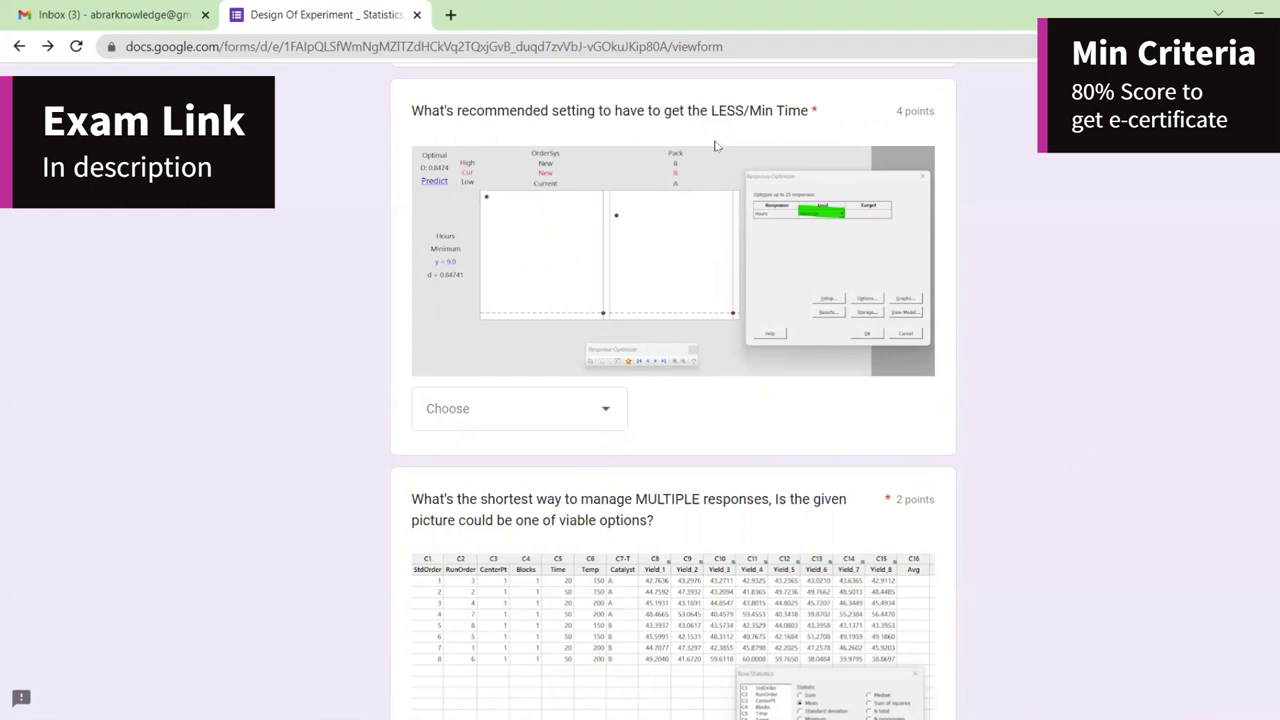
Answer the LESS/Min Time question with 'OrderSys= New, Pack = B'
click(610, 409)
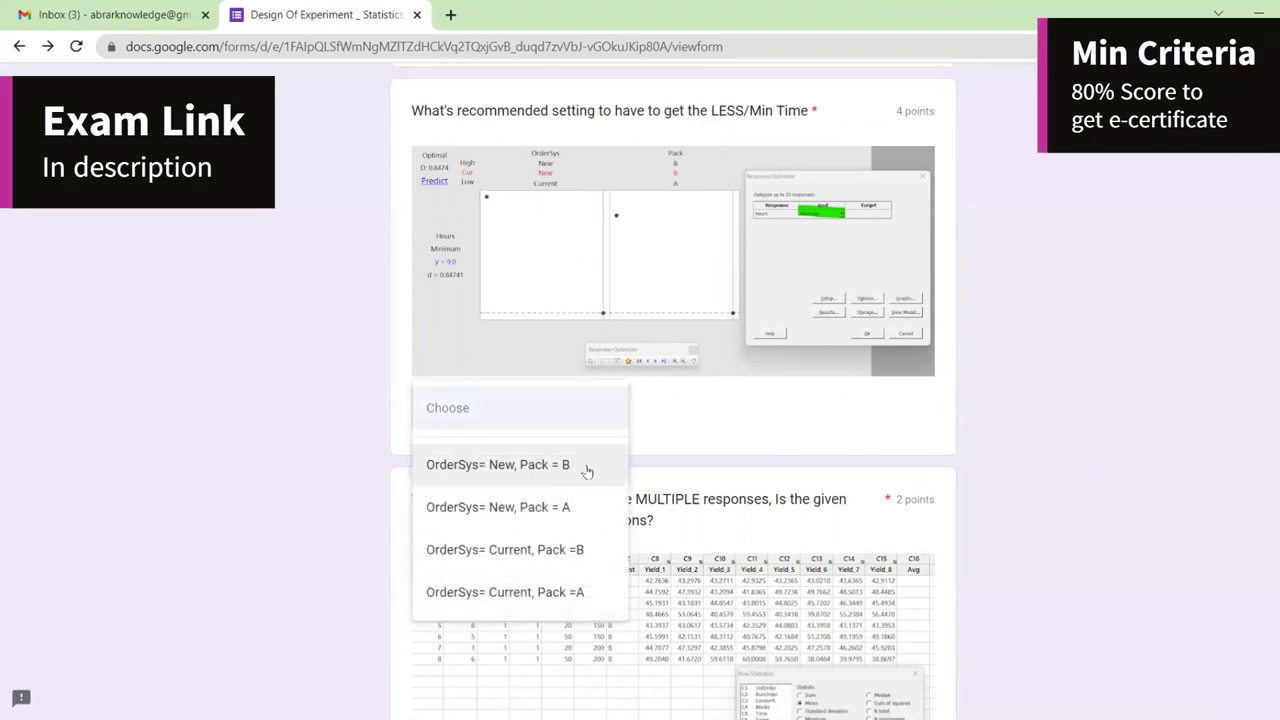
click(587, 468)
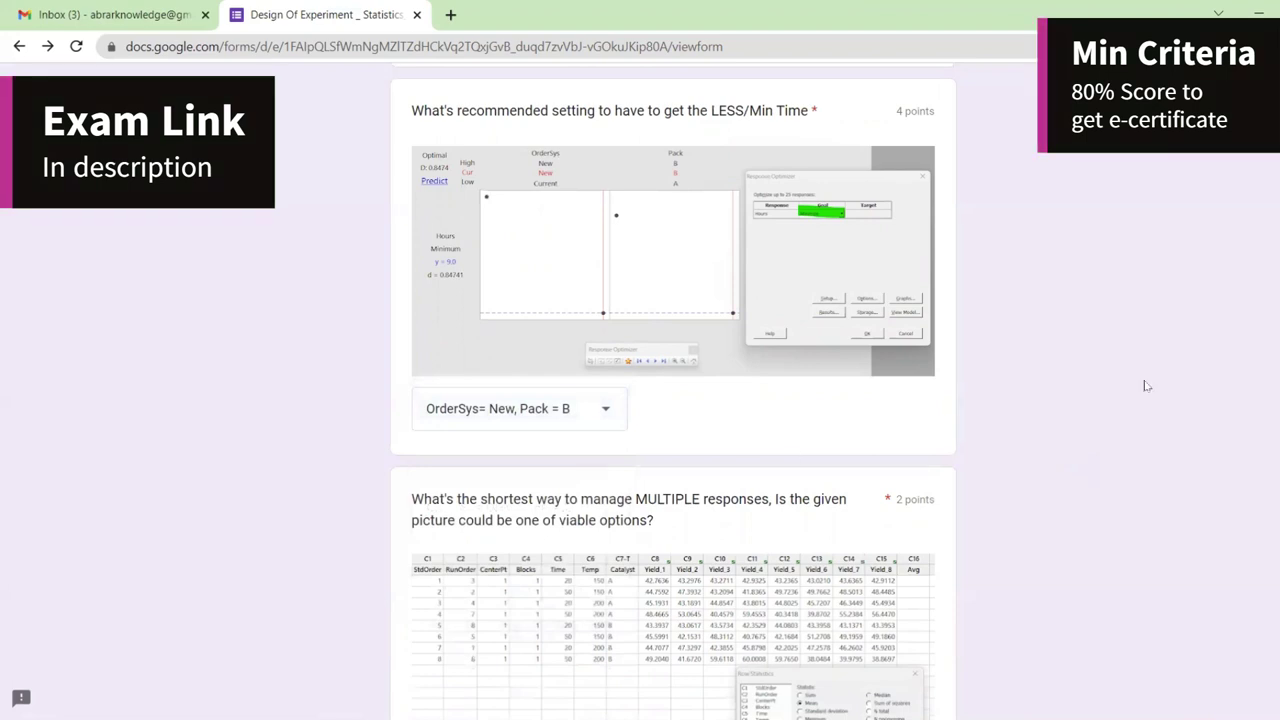
scroll(673, 390, down, 4)
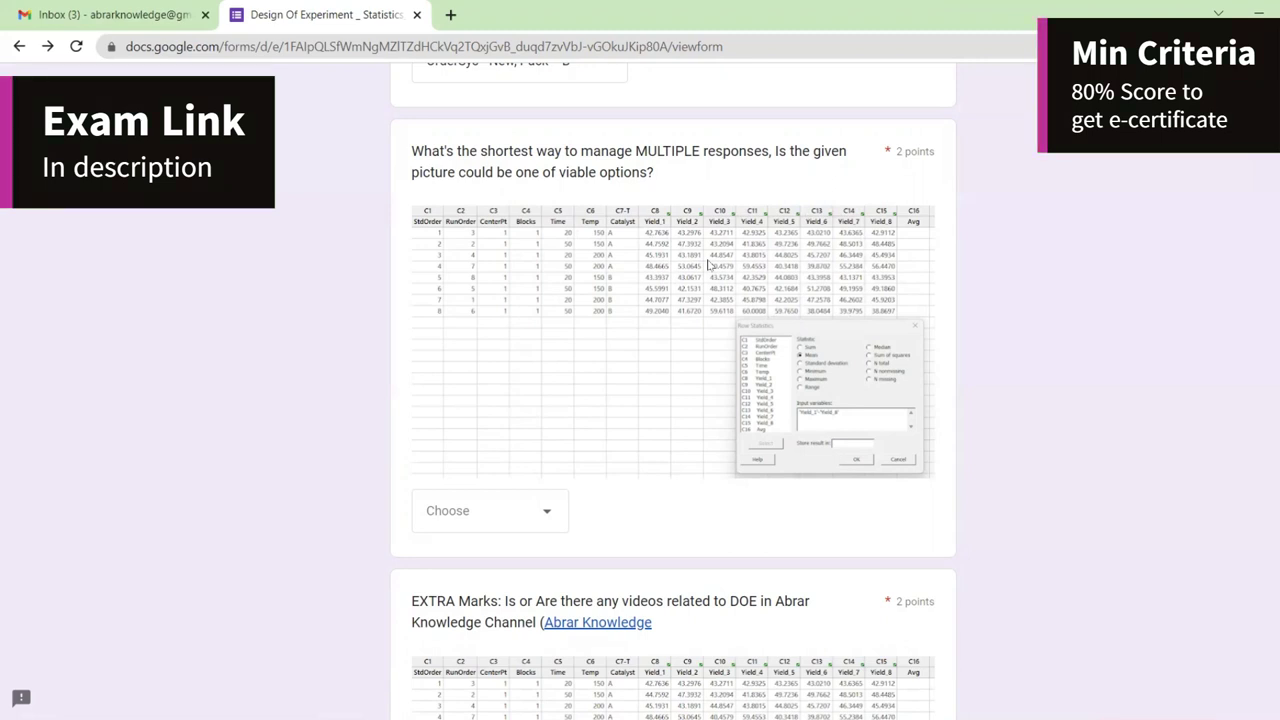
Answer the MULTIPLE responses question with 'Yes'
click(529, 514)
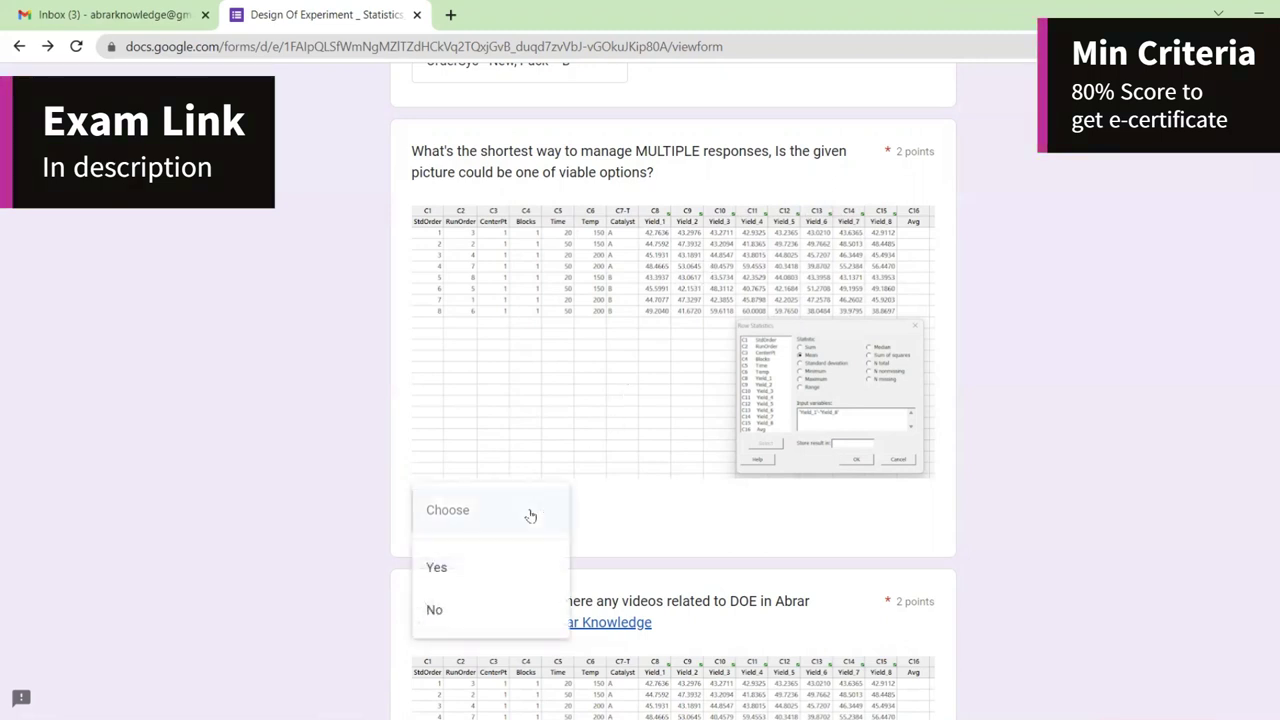
click(510, 570)
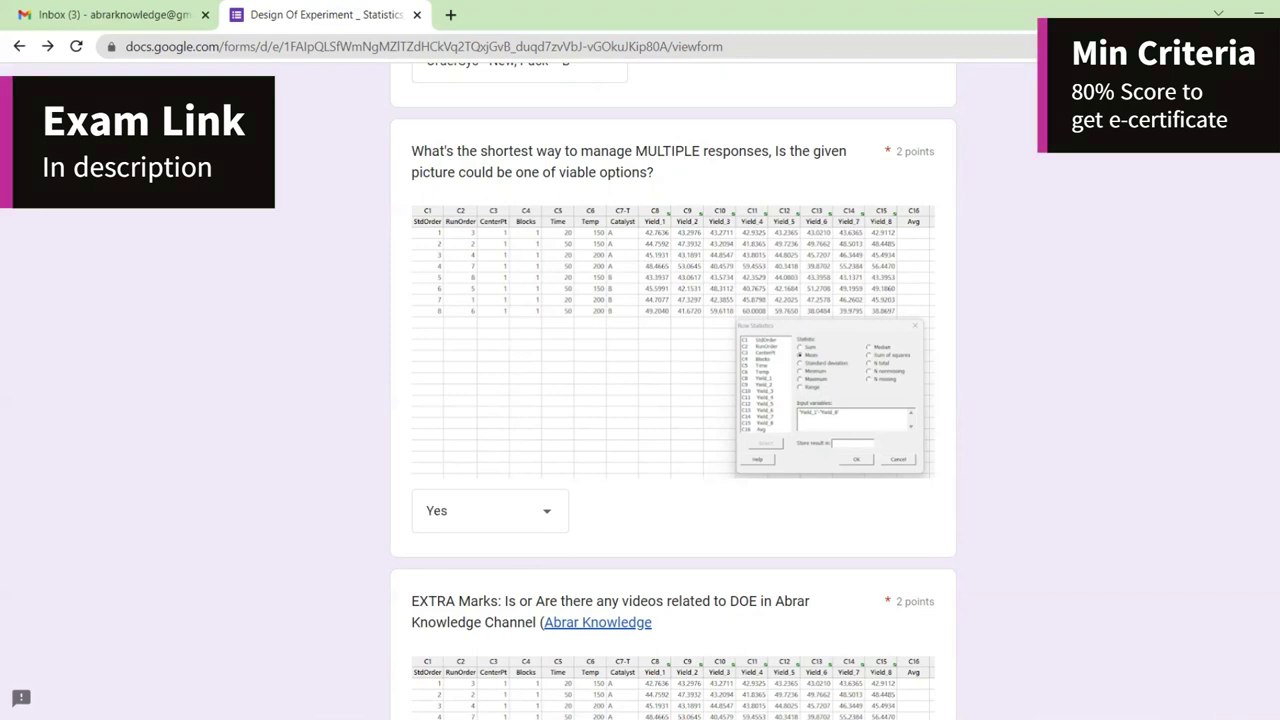
scroll(672, 400, down, 4)
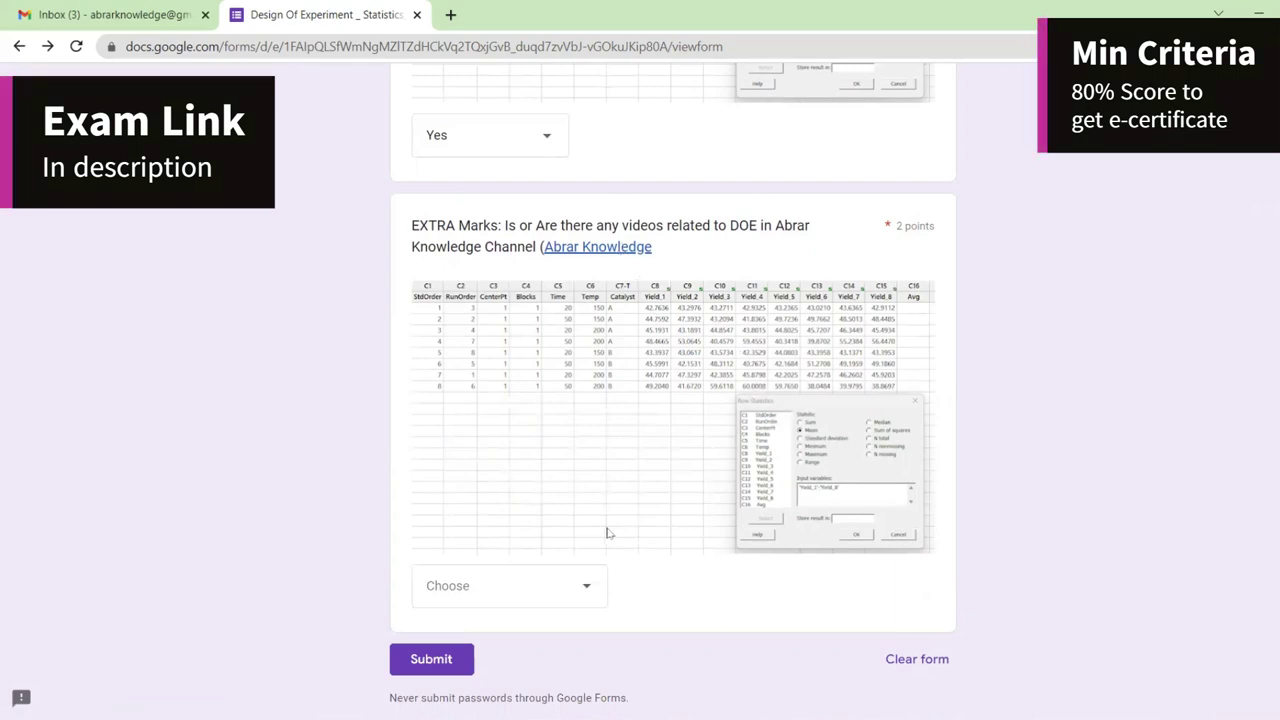
Answer EXTRA Marks with 'Yes - More than 4' and submit the quiz
click(585, 597)
click(570, 640)
click(441, 675)
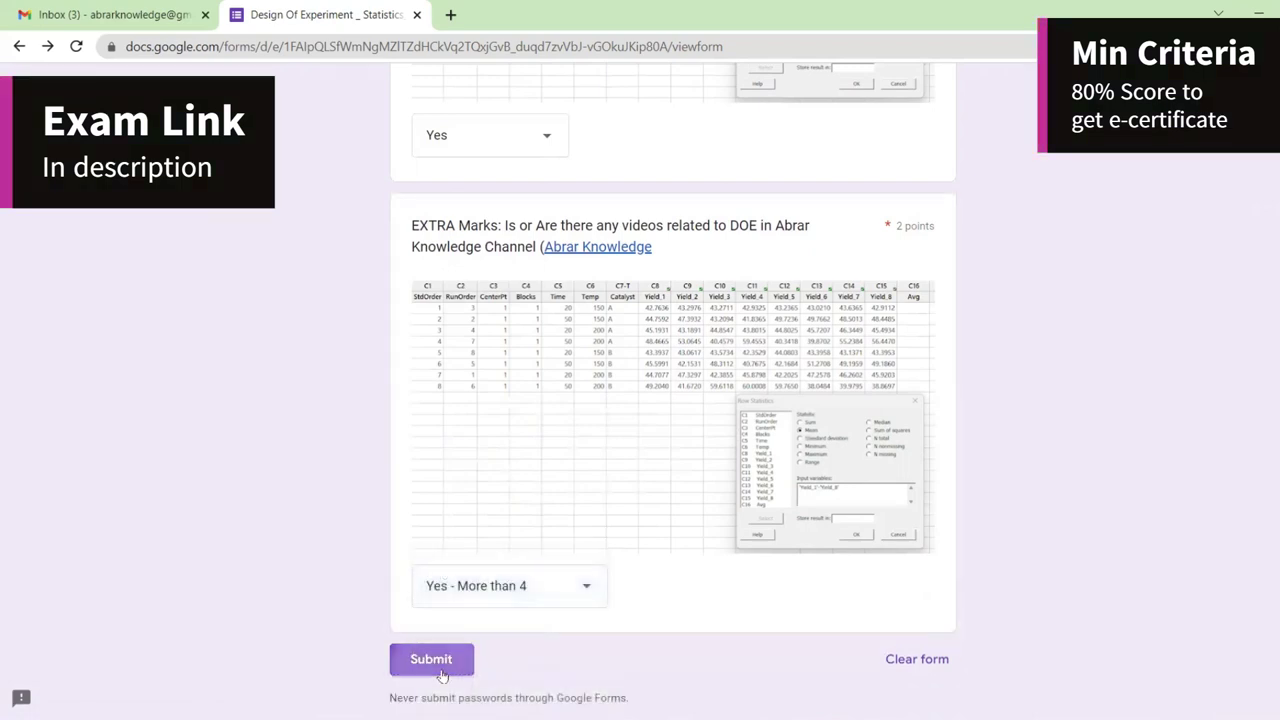